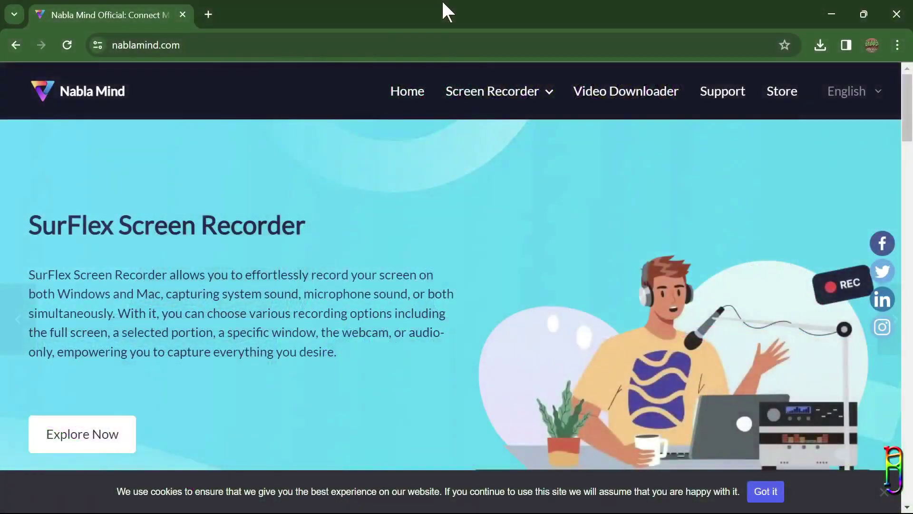
pyautogui.click(191, 48)
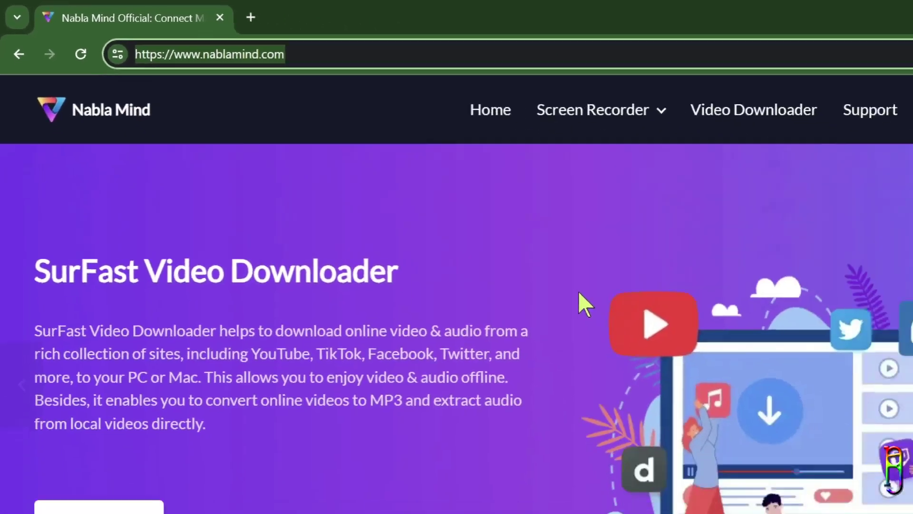
pyautogui.scroll(-8, 481, 251)
pyautogui.scroll(-15, 481, 252)
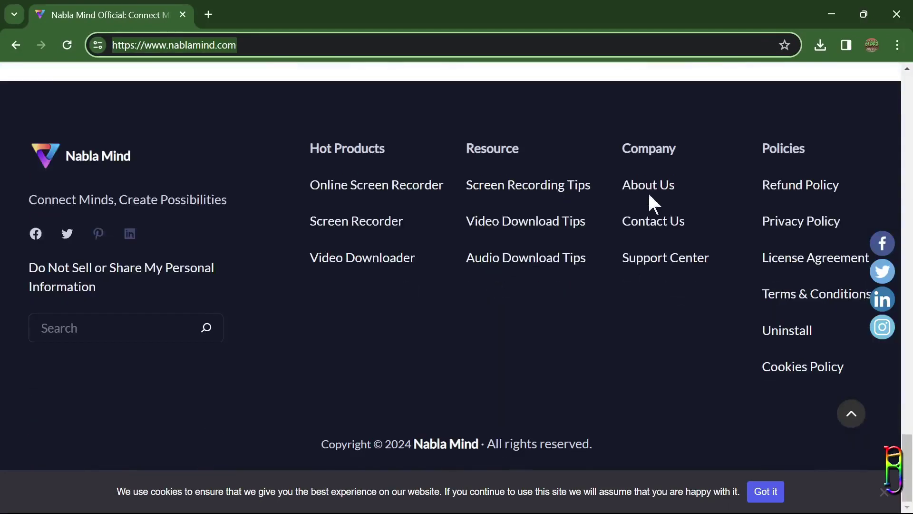
pyautogui.click(648, 189)
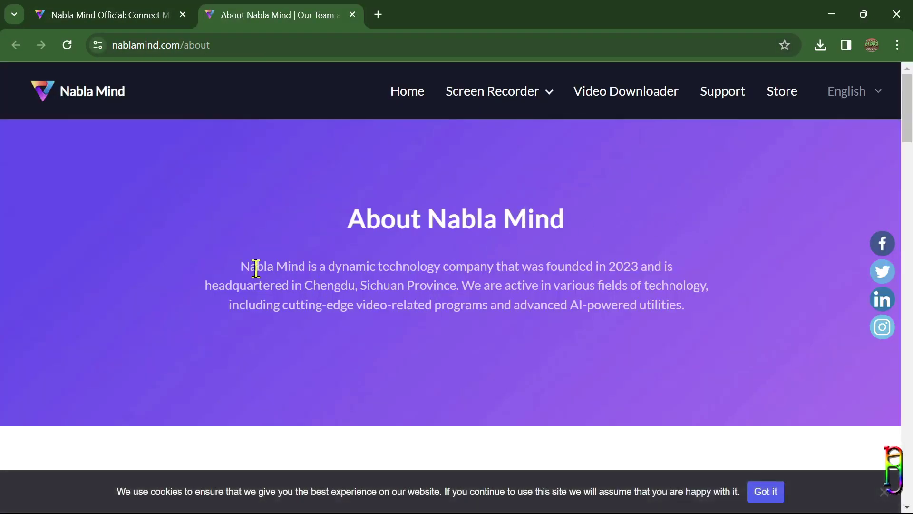
pyautogui.moveTo(256, 268); pyautogui.dragTo(787, 301)
pyautogui.click(640, 268)
pyautogui.moveTo(637, 264); pyautogui.dragTo(503, 269)
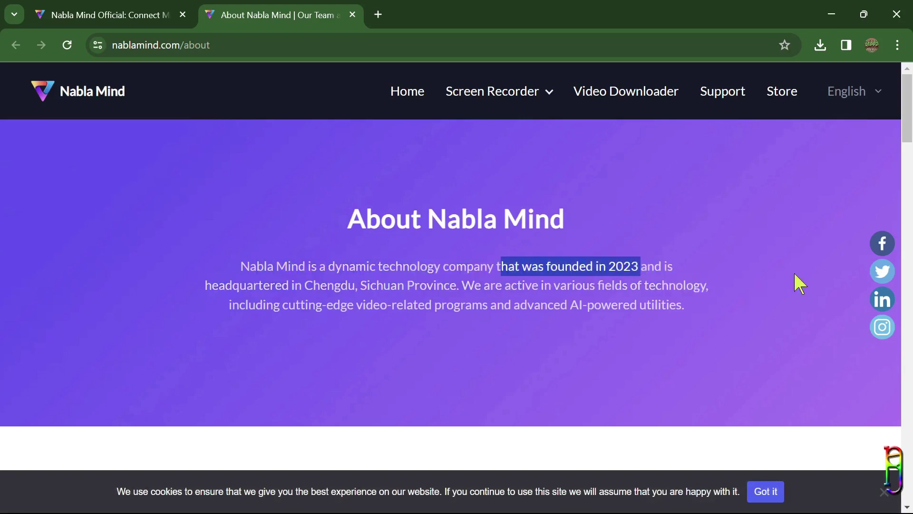
pyautogui.scroll(-2, 737, 271)
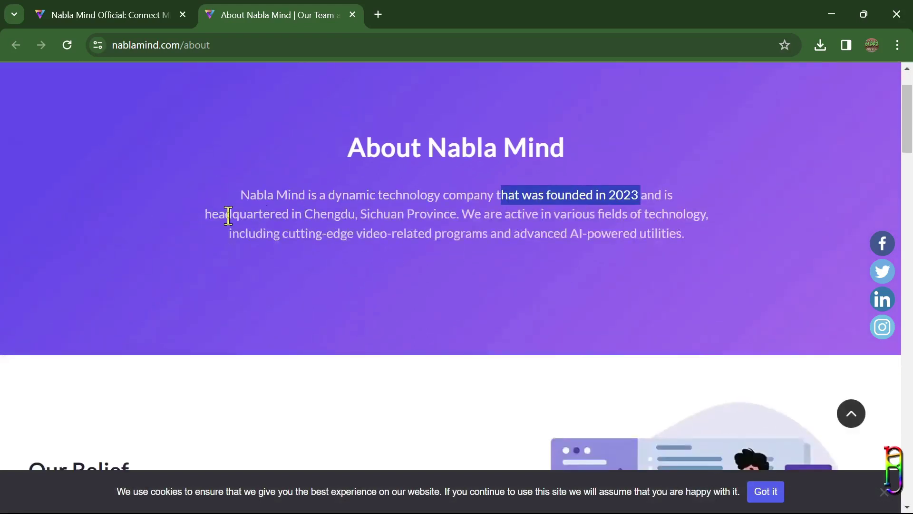
pyautogui.moveTo(211, 213); pyautogui.dragTo(452, 211)
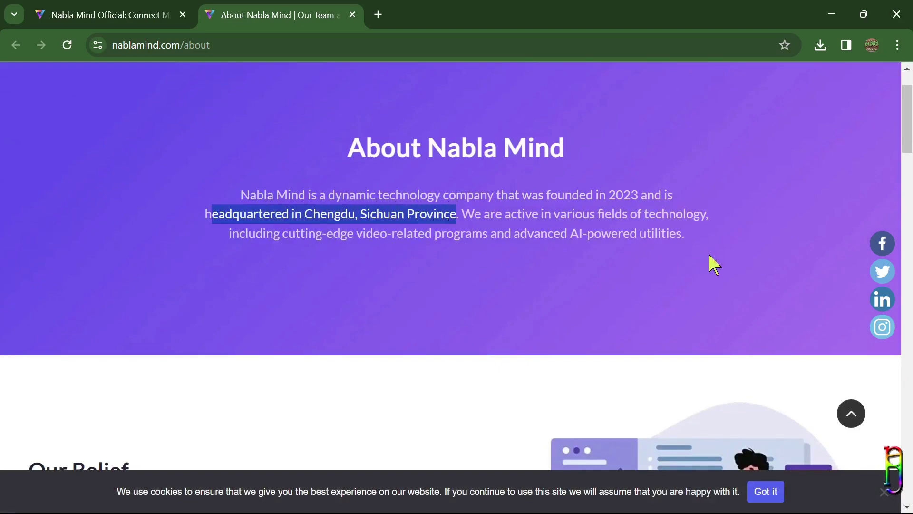
pyautogui.scroll(-4, 709, 256)
pyautogui.scroll(-12, 373, 169)
pyautogui.scroll(-3, 585, 188)
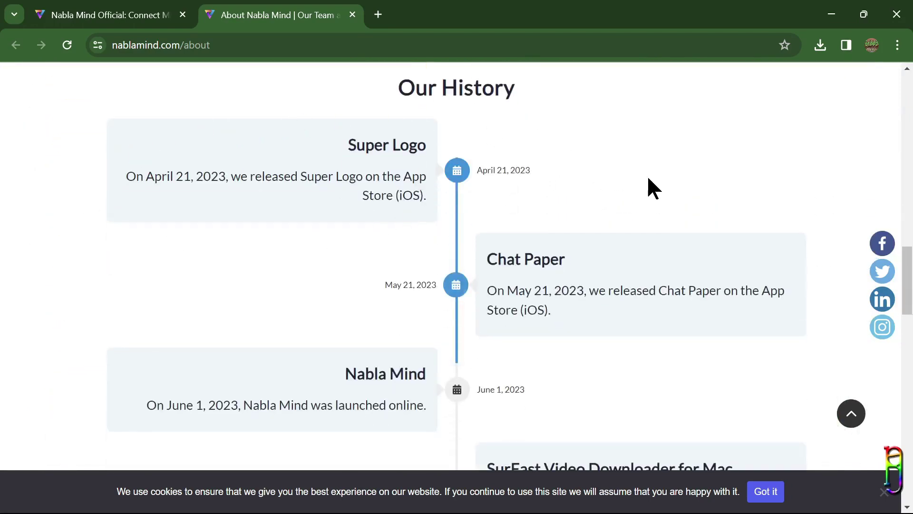
pyautogui.scroll(-2, 642, 195)
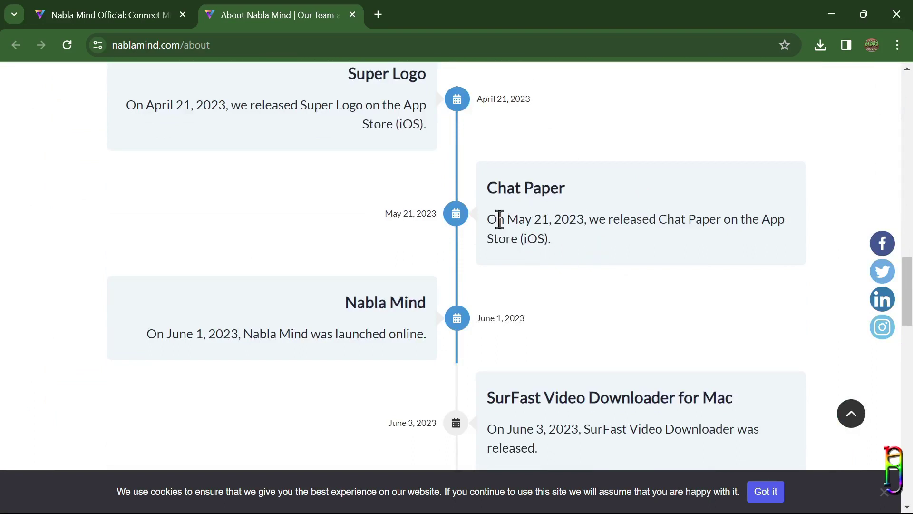
pyautogui.scroll(-2, 437, 255)
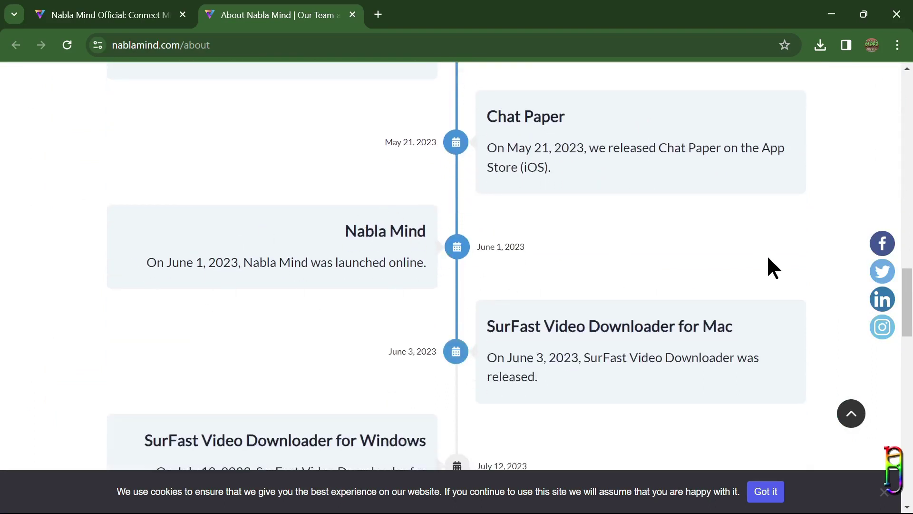
pyautogui.scroll(-2, 713, 271)
pyautogui.scroll(-4, 759, 291)
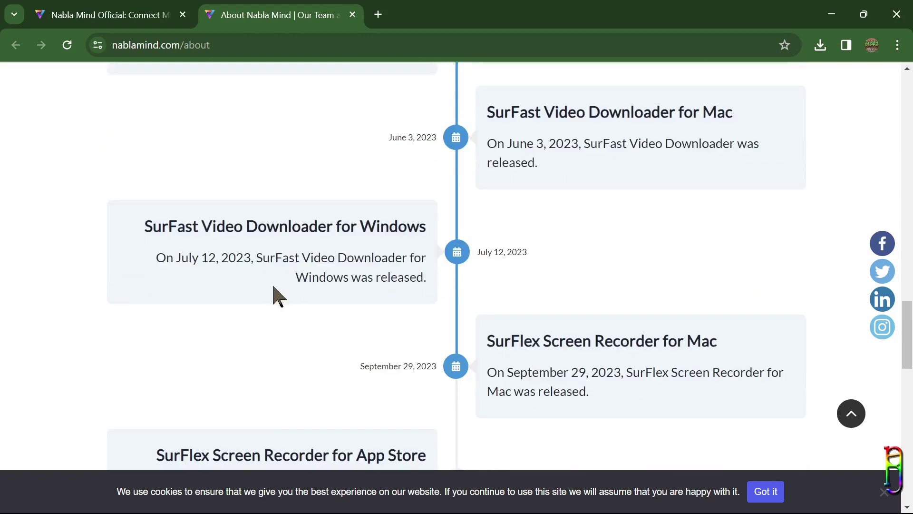
pyautogui.scroll(-6, 666, 300)
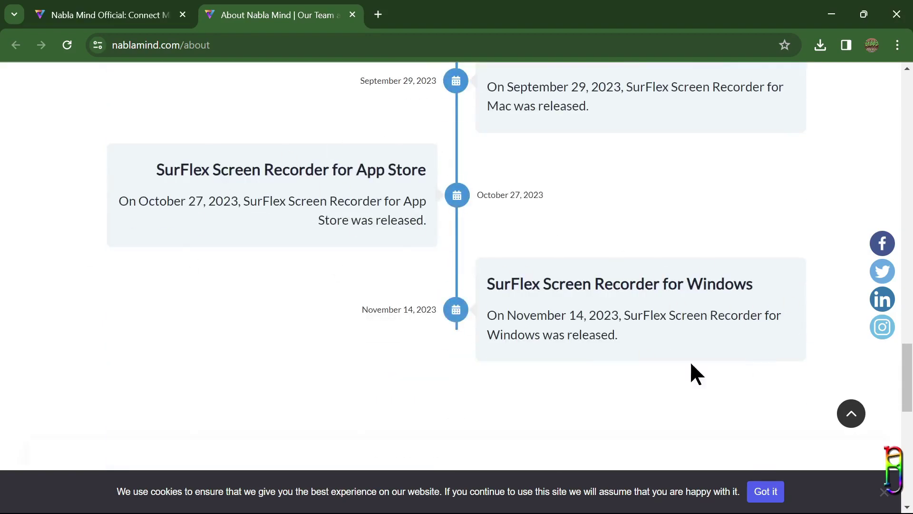
pyautogui.scroll(-3, 578, 341)
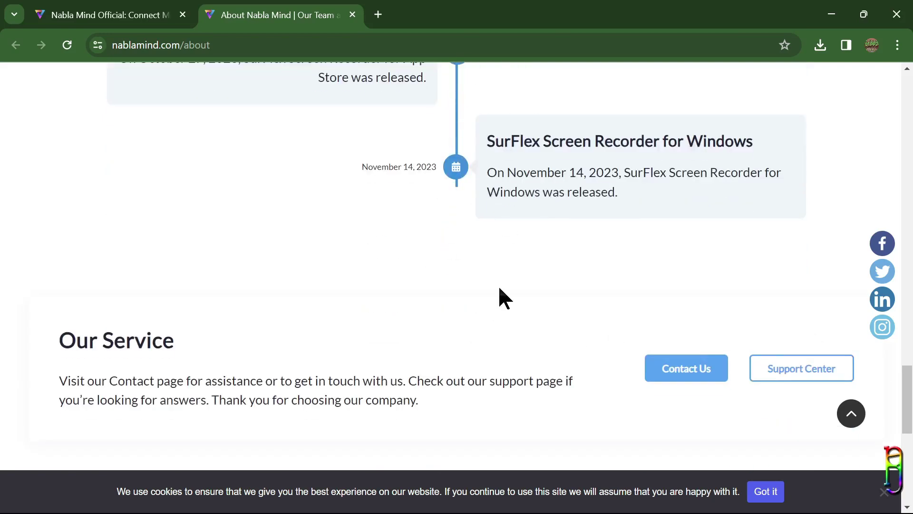
# Step: Close the About Nabla Mind tab and scroll the home page to Product Family
pyautogui.scroll(15, 617, 271)
pyautogui.click(352, 15)
pyautogui.scroll(10, 438, 351)
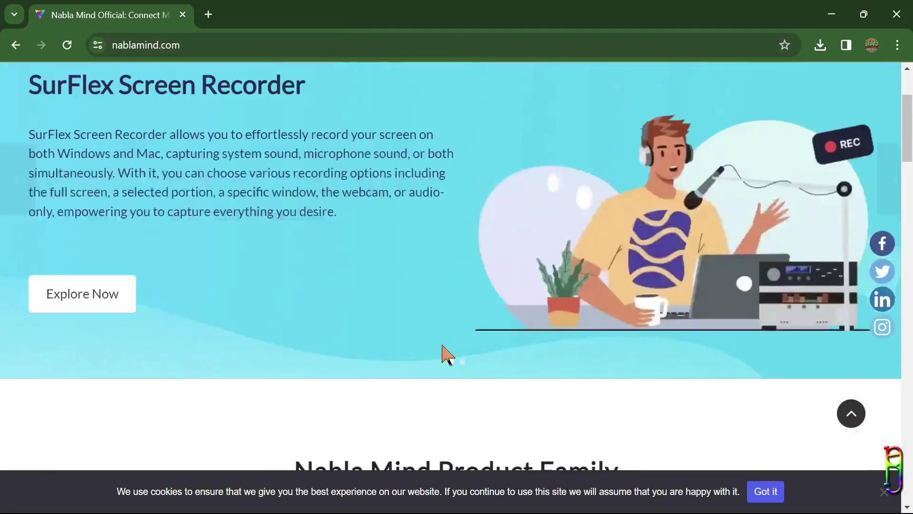
pyautogui.scroll(3, 448, 355)
pyautogui.moveTo(26, 220); pyautogui.dragTo(342, 241)
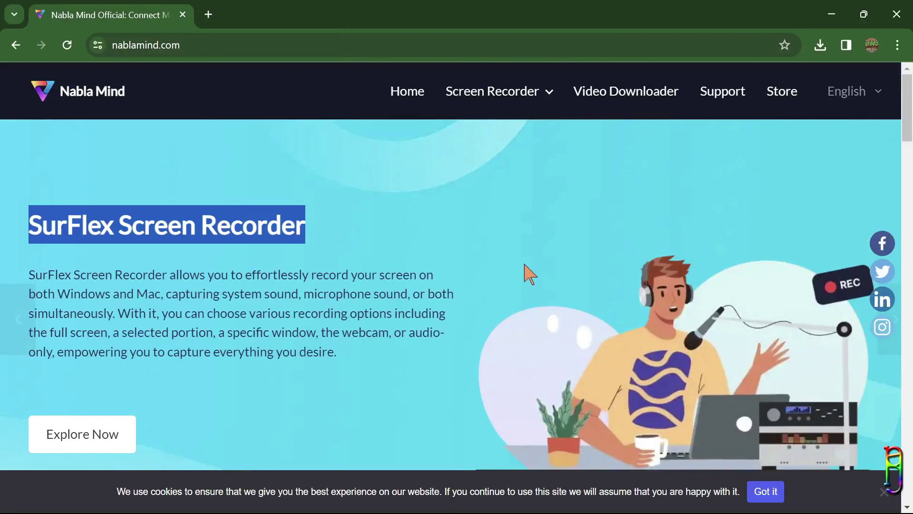
pyautogui.scroll(-10, 524, 265)
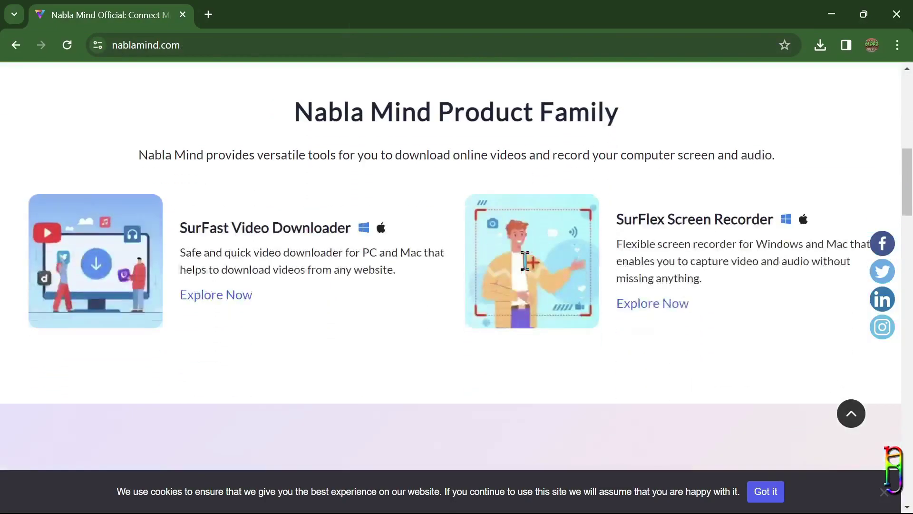
# Step: Open the SurFast Video Downloader page in a new tab and switch to it
pyautogui.keyDown('ctrl'); pyautogui.click(217, 295); pyautogui.keyUp('ctrl')
pyautogui.click(259, 12)
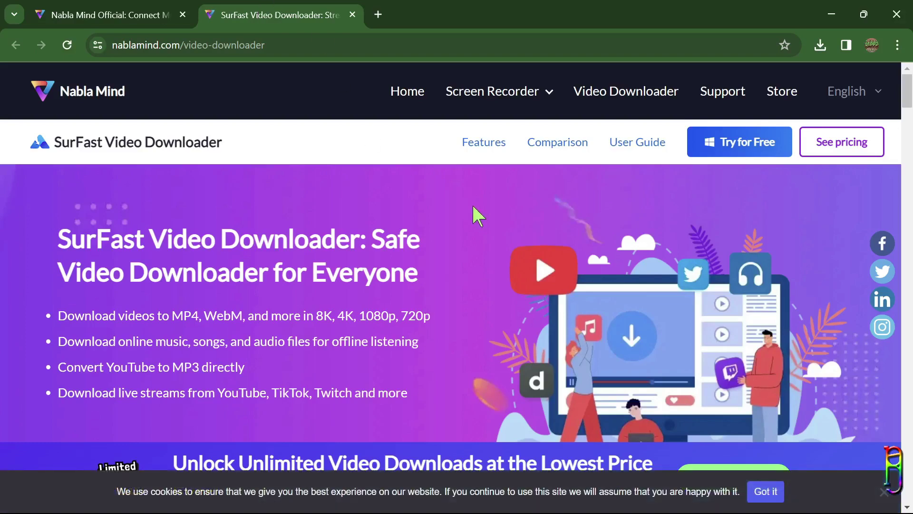
pyautogui.scroll(-3, 541, 215)
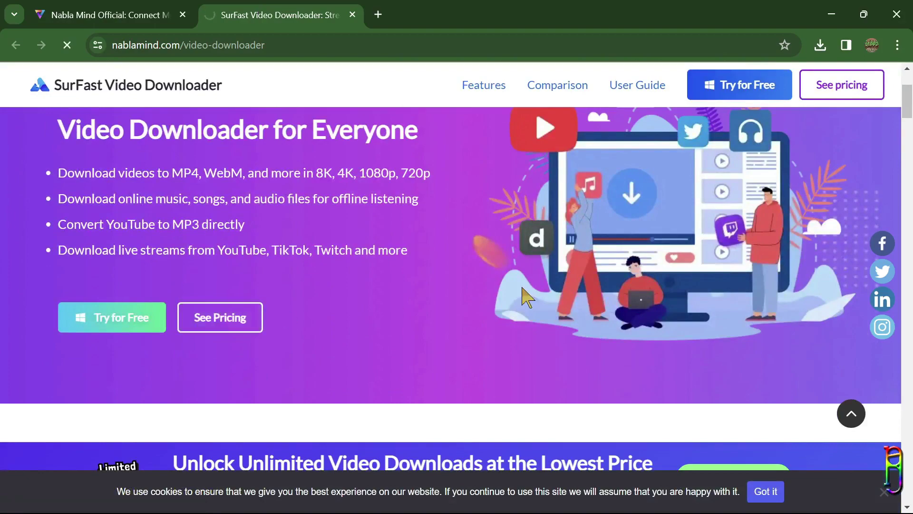
pyautogui.scroll(-7, 576, 342)
pyautogui.scroll(-5, 569, 339)
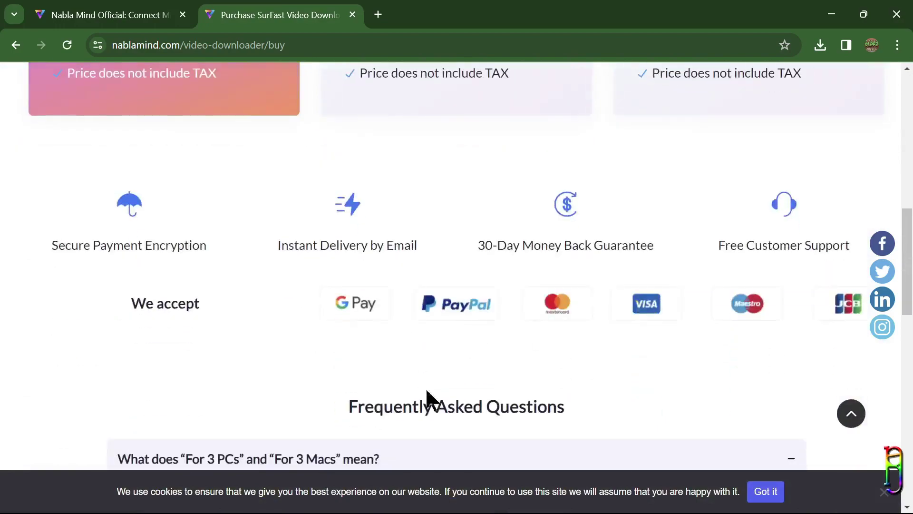
pyautogui.scroll(-3, 434, 398)
pyautogui.scroll(11, 435, 400)
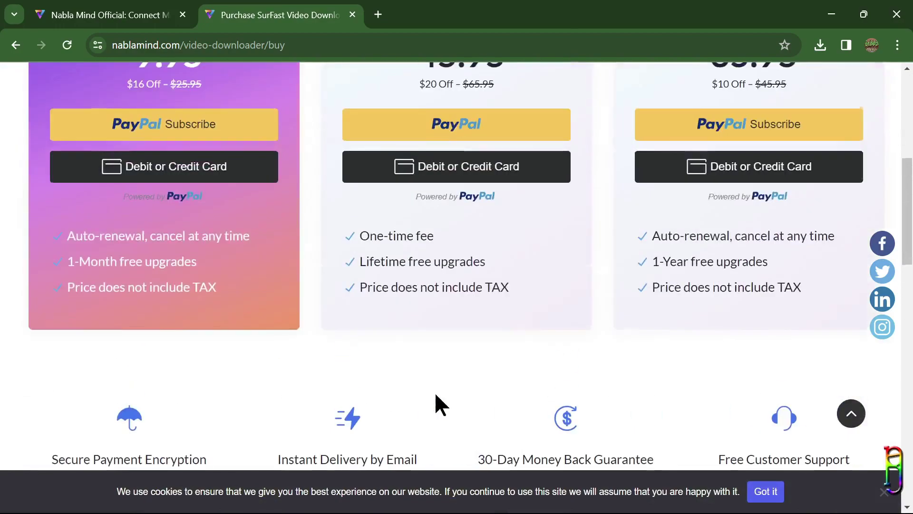
pyautogui.scroll(1, 436, 396)
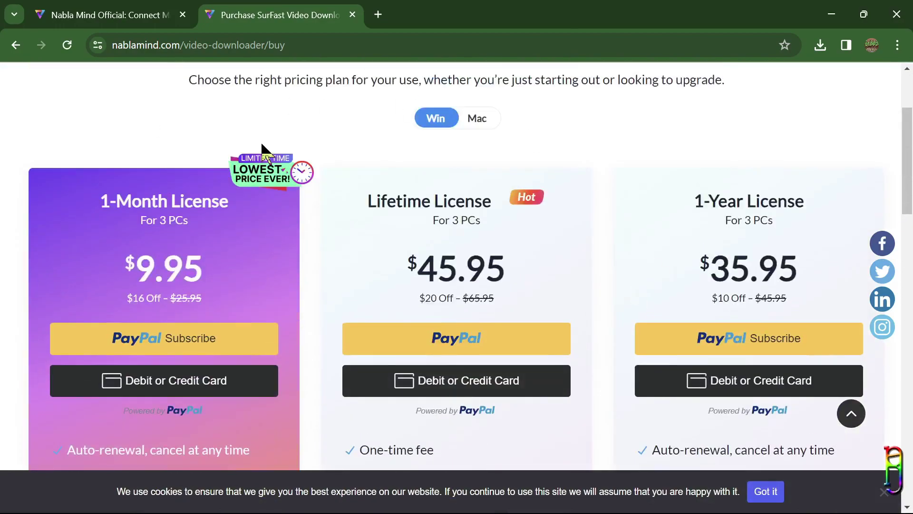
pyautogui.scroll(-5, 334, 133)
pyautogui.scroll(8, 334, 133)
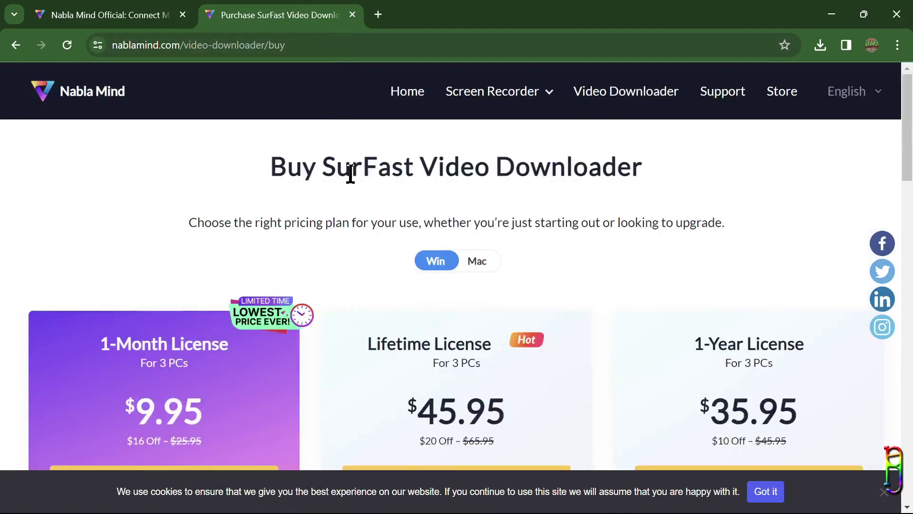
pyautogui.moveTo(546, 101)
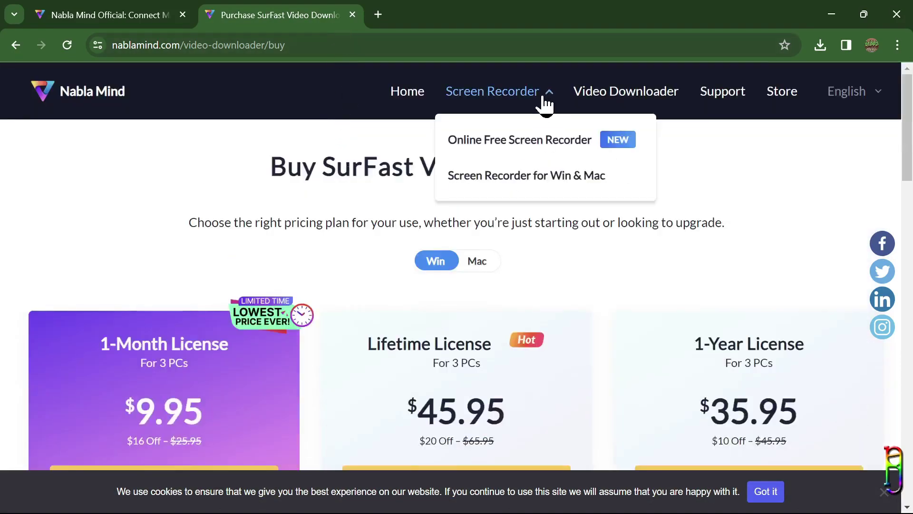
# Step: Return to the SurFast Video Downloader page and scroll to the Trial vs Paid comparison
pyautogui.click(617, 91)
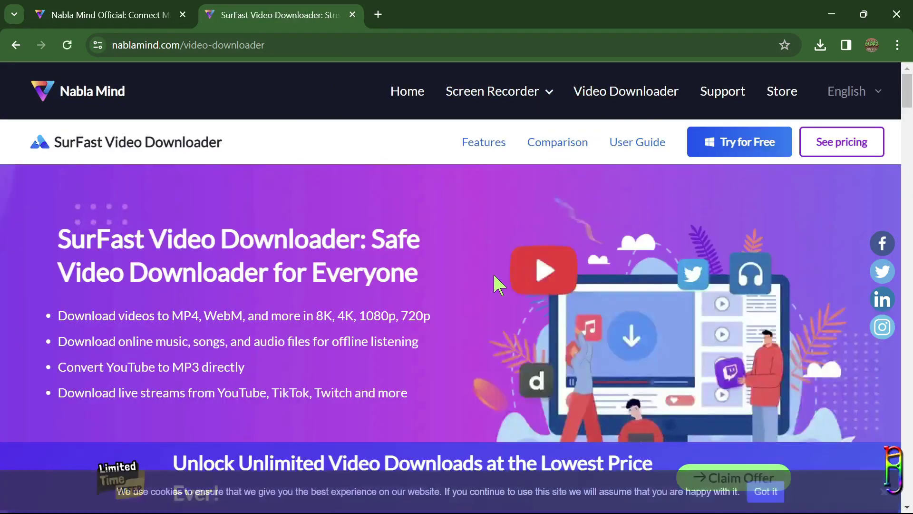
pyautogui.scroll(-3, 503, 269)
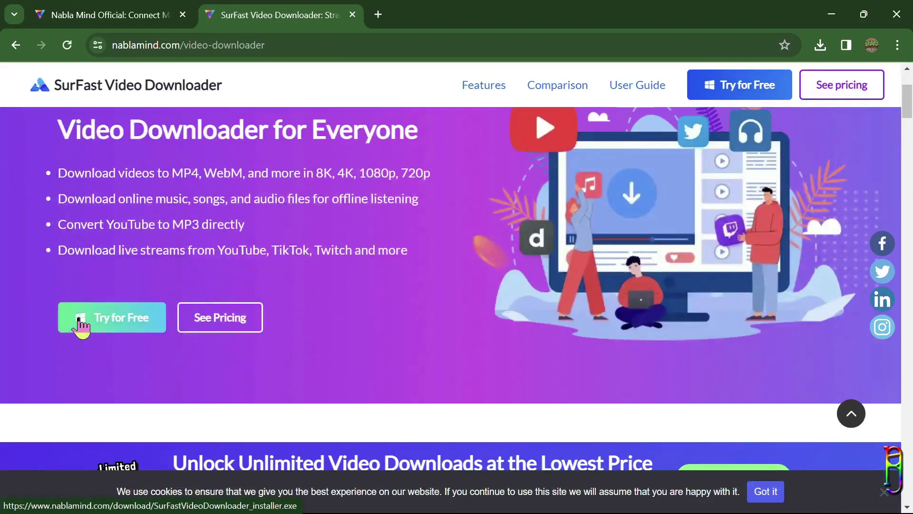
pyautogui.scroll(-20, 290, 330)
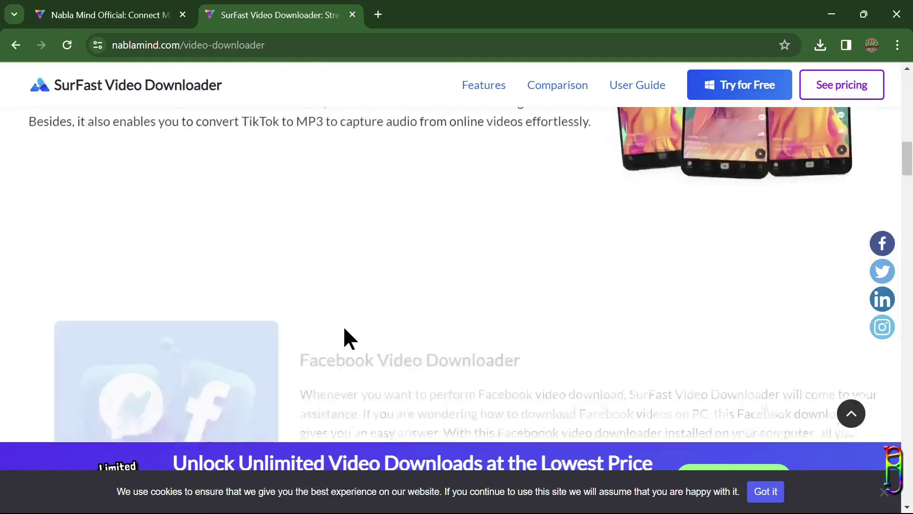
pyautogui.scroll(-15, 344, 328)
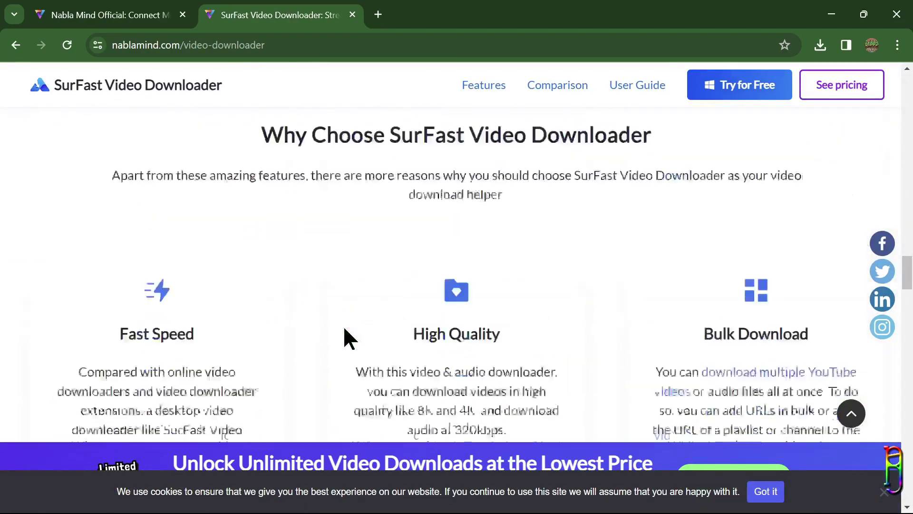
pyautogui.scroll(-8, 343, 329)
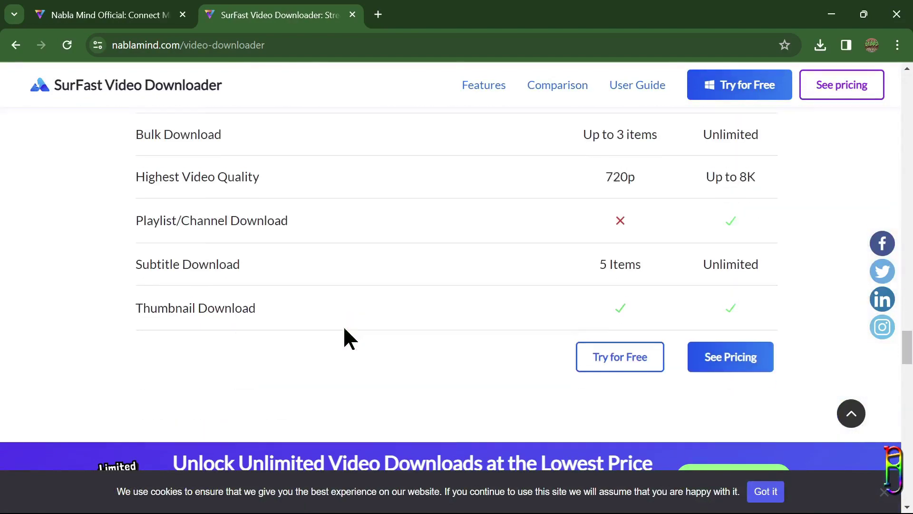
pyautogui.scroll(4, 344, 329)
pyautogui.scroll(-3, 551, 246)
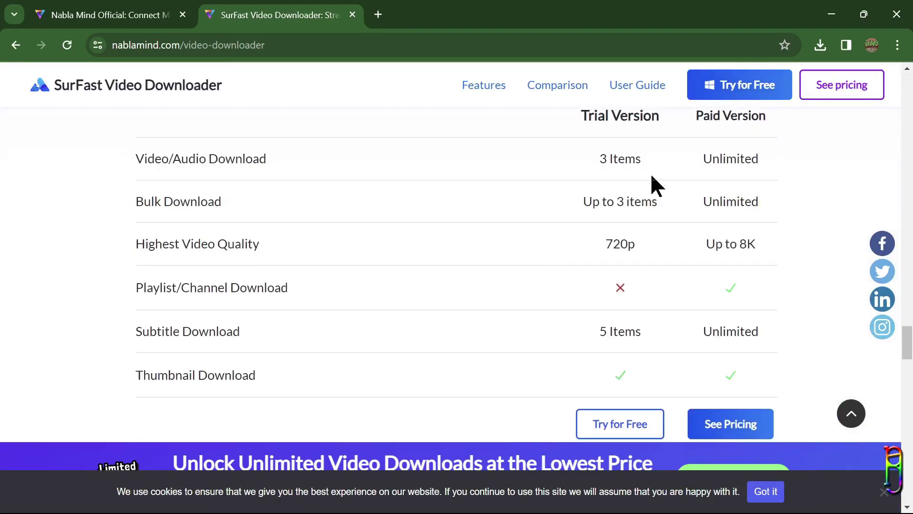
# Step: Highlight the trial's bulk download limit and 720p highest quality, then clear the highlight
pyautogui.moveTo(652, 200); pyautogui.dragTo(583, 201)
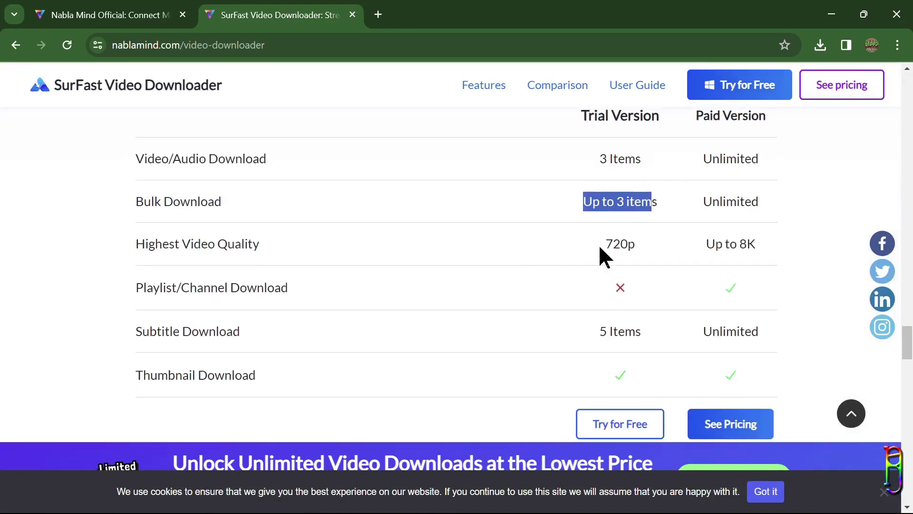
pyautogui.moveTo(645, 243); pyautogui.dragTo(605, 243)
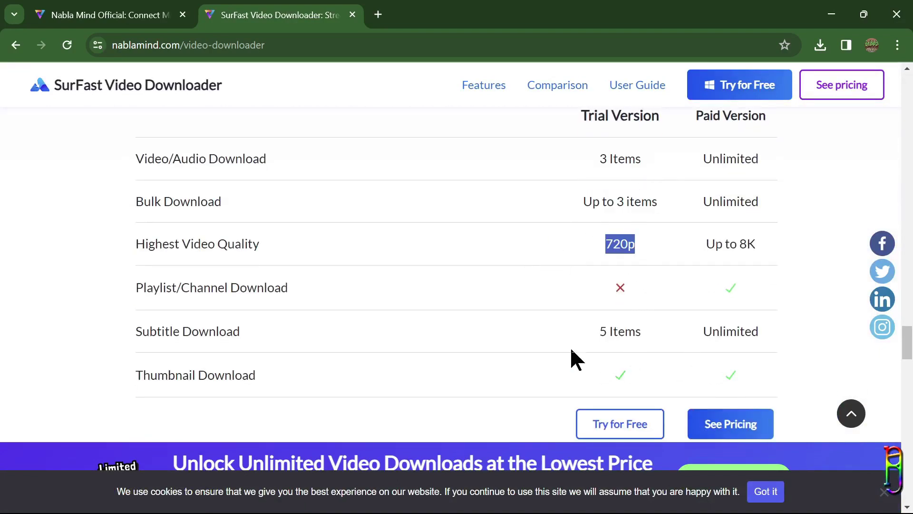
pyautogui.click(476, 410)
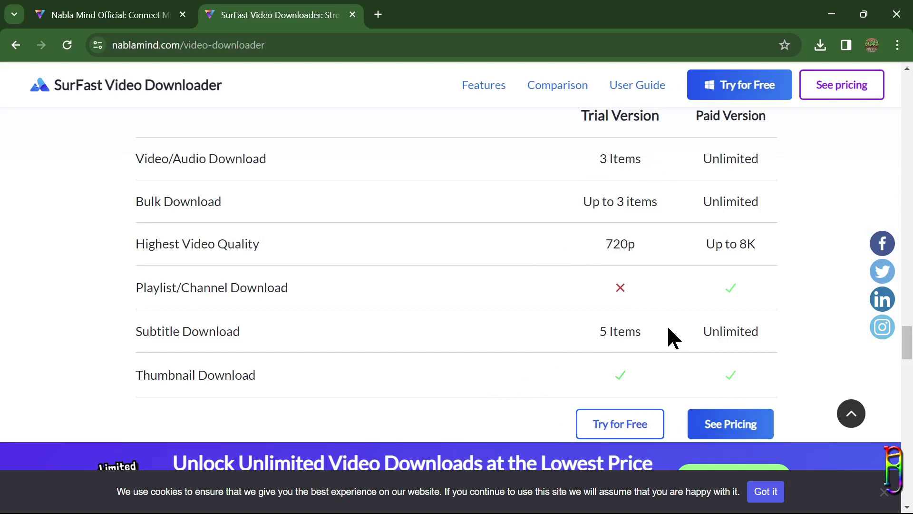
pyautogui.scroll(-1, 537, 380)
pyautogui.scroll(10, 538, 381)
# Step: Close the SurFast tab and open the Online Free Screen Recorder from the Screen Recorder menu
pyautogui.hotkey('ctrl', 'w')
pyautogui.scroll(10, 637, 406)
pyautogui.moveTo(547, 97)
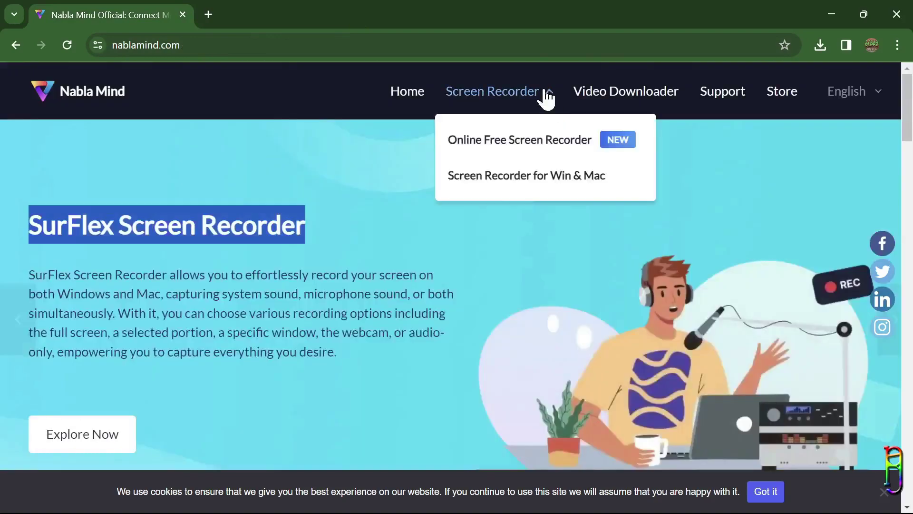
pyautogui.click(548, 145)
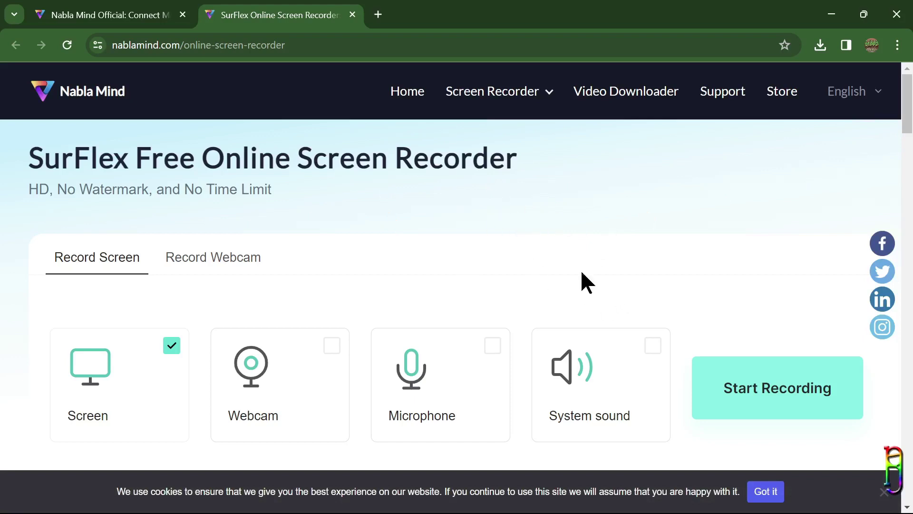
# Step: Try the webcam, microphone and system sound toggles and the webcam-only mode, then leave them off
pyautogui.click(330, 345)
pyautogui.click(493, 345)
pyautogui.click(652, 345)
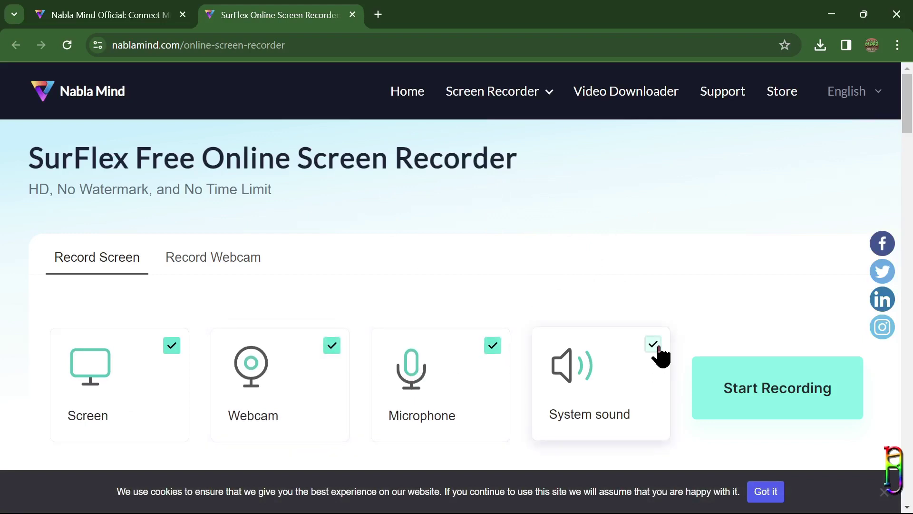
pyautogui.click(332, 345)
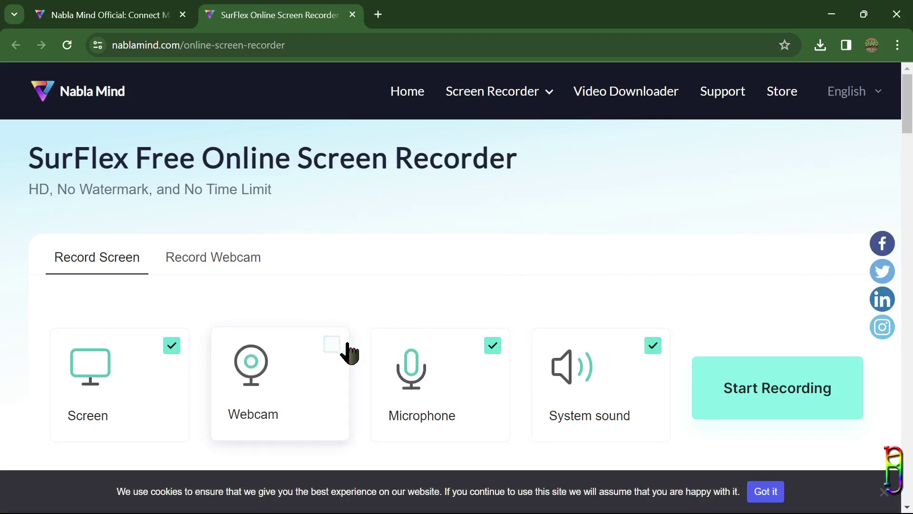
pyautogui.click(235, 261)
pyautogui.scroll(-3, 664, 285)
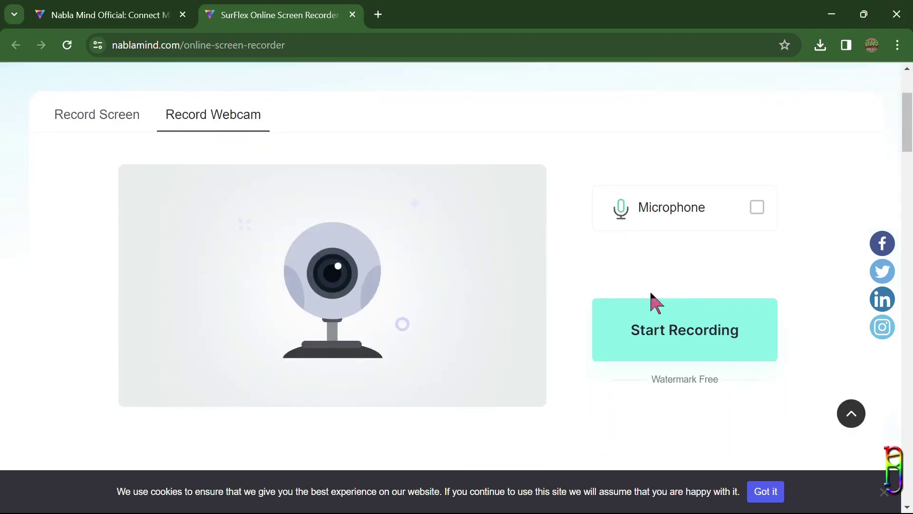
pyautogui.click(760, 211)
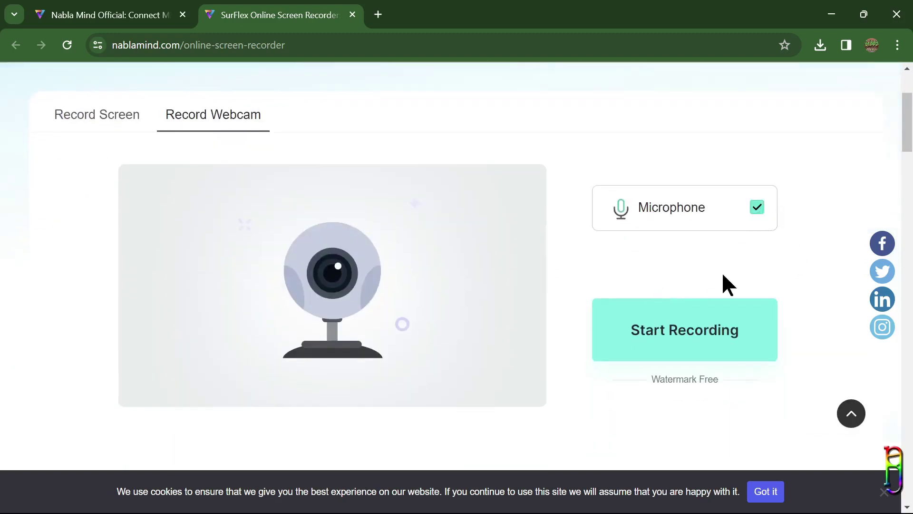
pyautogui.click(756, 209)
# Step: Return to screen recording mode, point out No Watermark, and enable microphone audio
pyautogui.click(105, 120)
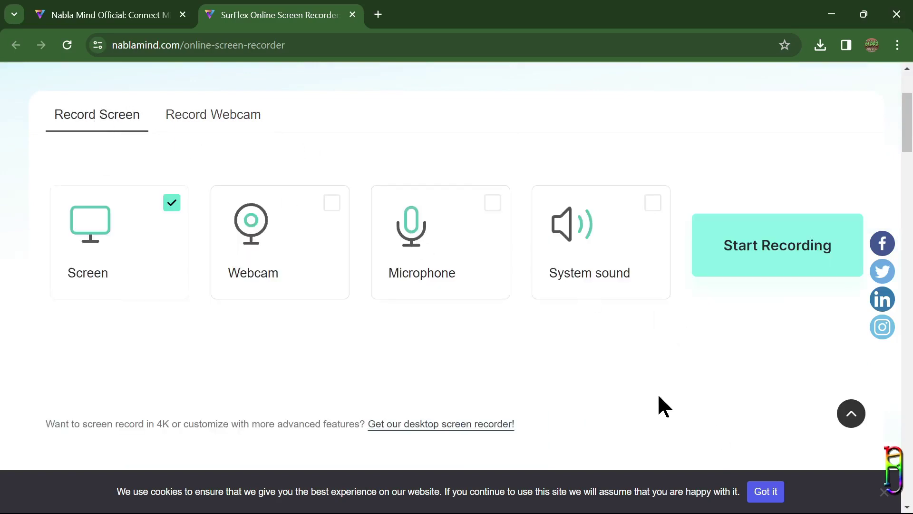
pyautogui.scroll(3, 658, 397)
pyautogui.moveTo(61, 189); pyautogui.dragTo(153, 190)
pyautogui.click(675, 242)
pyautogui.click(482, 347)
# Step: Start a recording, allow microphone access, and browse the tab and window share options
pyautogui.click(778, 388)
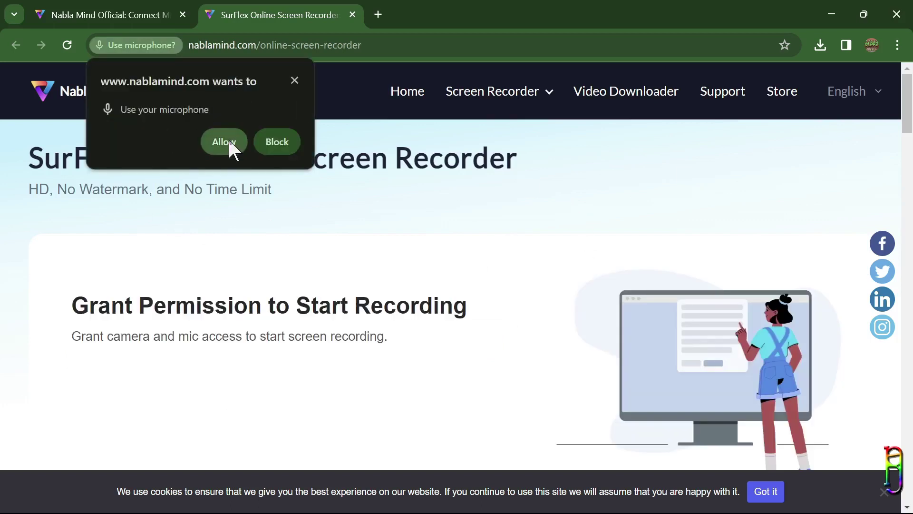
pyautogui.click(227, 142)
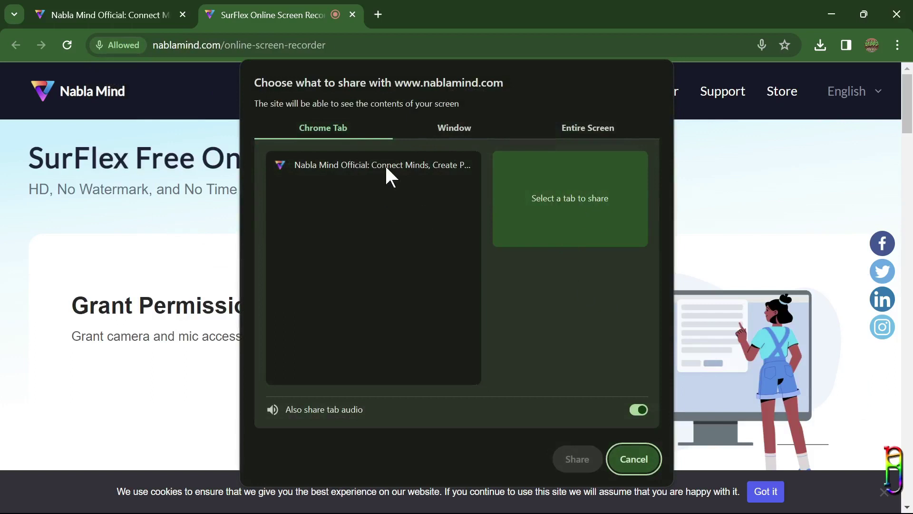
pyautogui.click(384, 164)
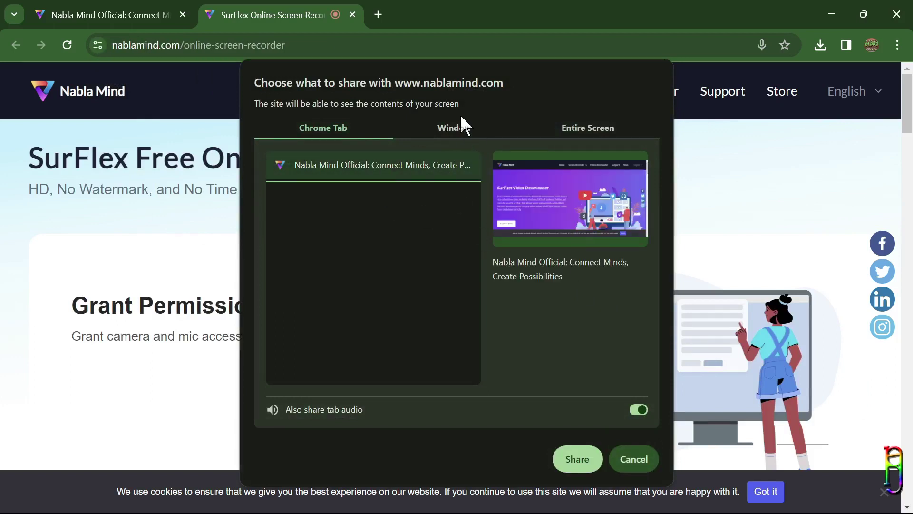
pyautogui.click(454, 135)
pyautogui.click(316, 190)
# Step: Choose Entire screen in the share dialog and share it to begin recording
pyautogui.click(500, 195)
pyautogui.click(330, 198)
pyautogui.click(504, 214)
pyautogui.click(329, 203)
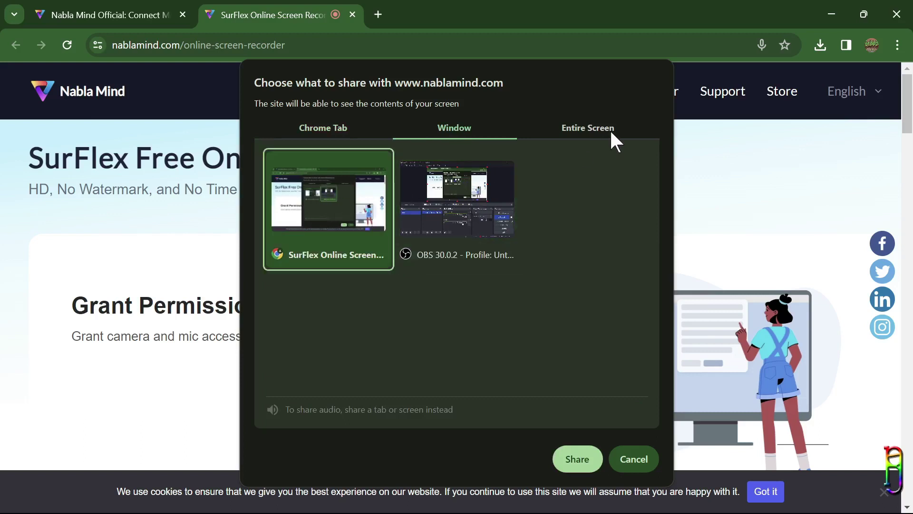
pyautogui.click(608, 129)
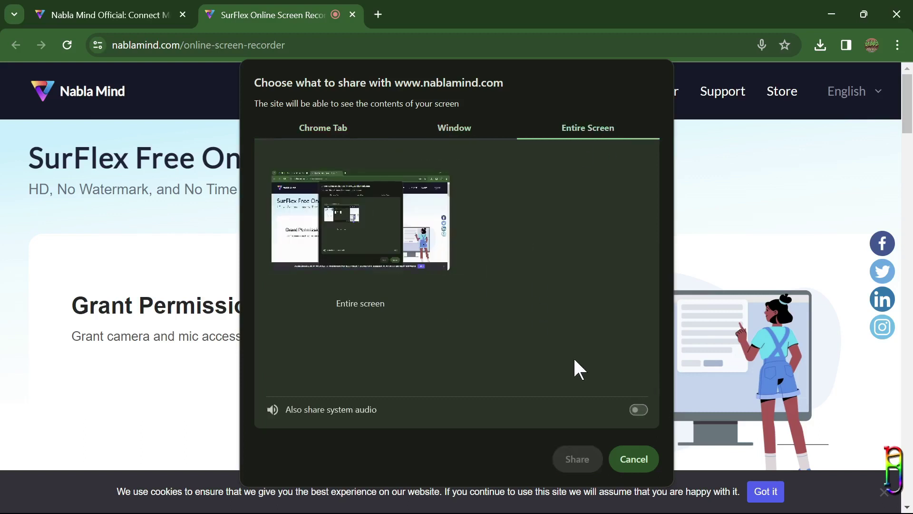
pyautogui.click(421, 223)
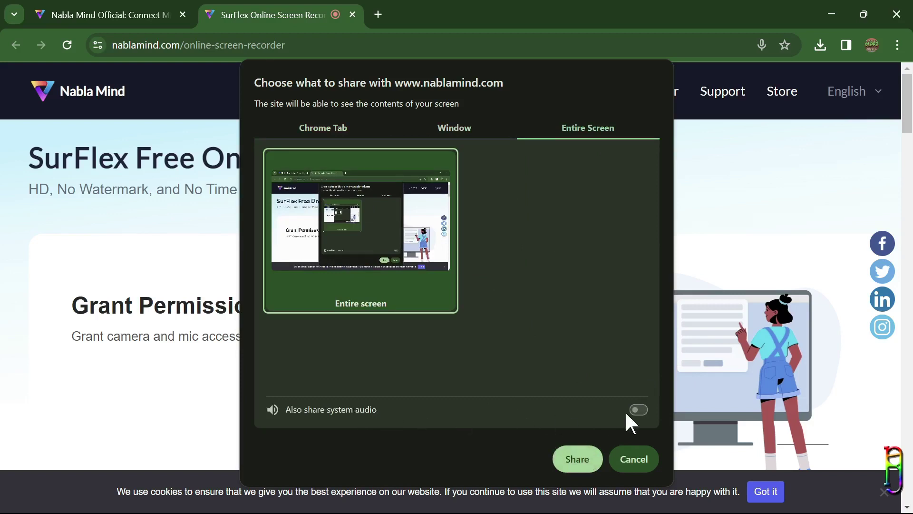
pyautogui.click(577, 459)
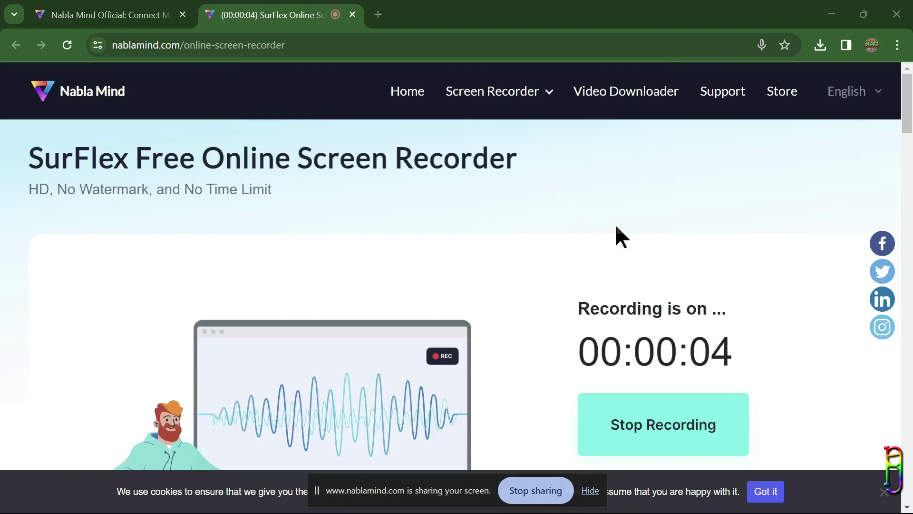
# Step: Stop the recording, download the .webm and show it in the Downloads folder
pyautogui.click(653, 430)
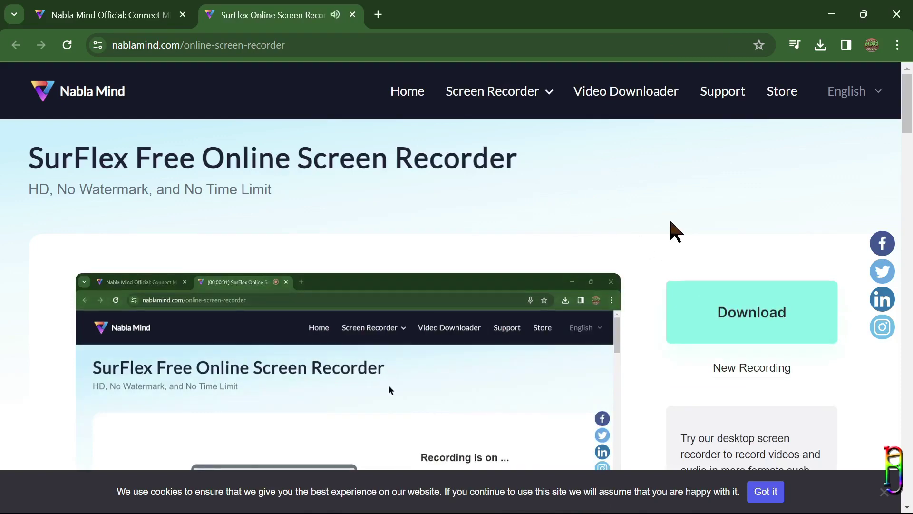
pyautogui.scroll(-3, 676, 232)
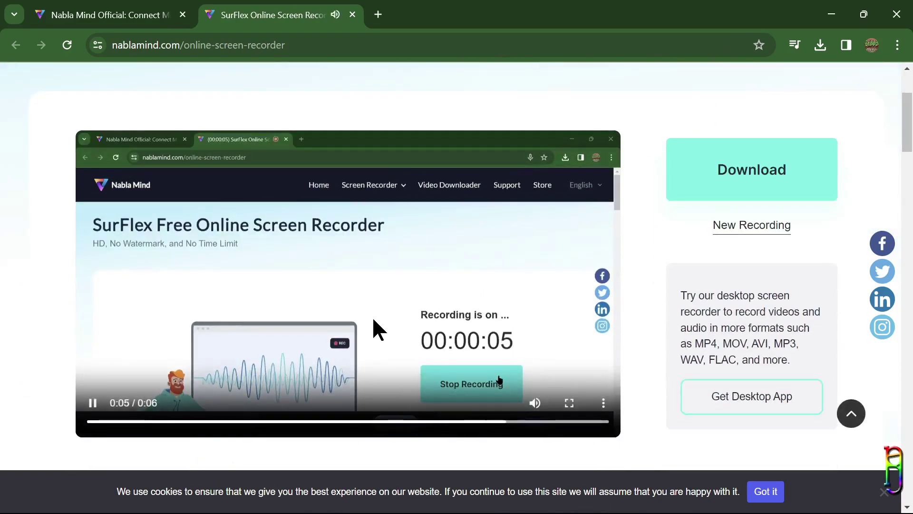
pyautogui.click(751, 169)
pyautogui.click(781, 77)
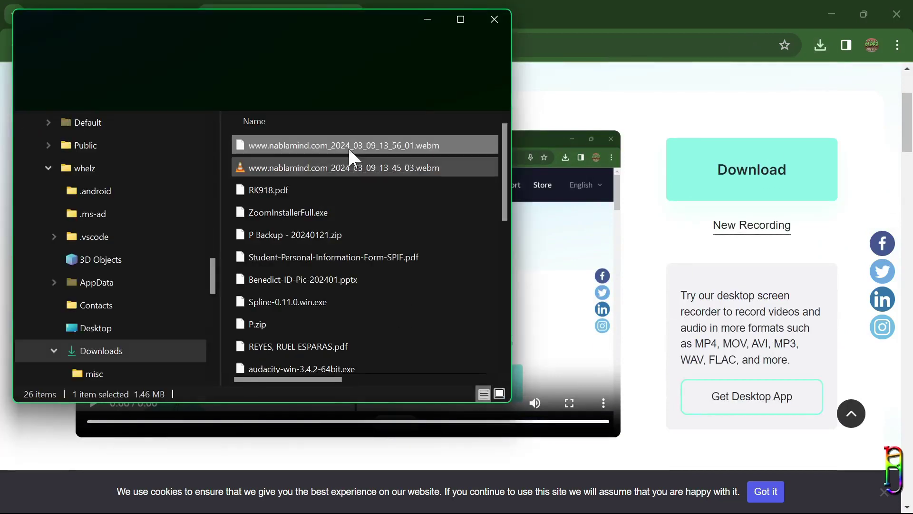
# Step: Check the .webm's Properties Details tab, confirming the 1080 frame height
pyautogui.rightClick(349, 145)
pyautogui.click(438, 493)
pyautogui.click(615, 169)
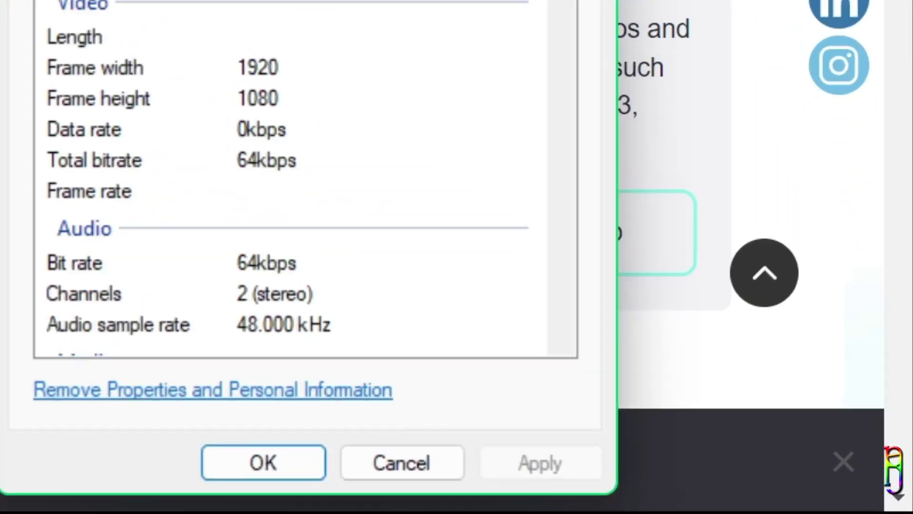
pyautogui.click(270, 97)
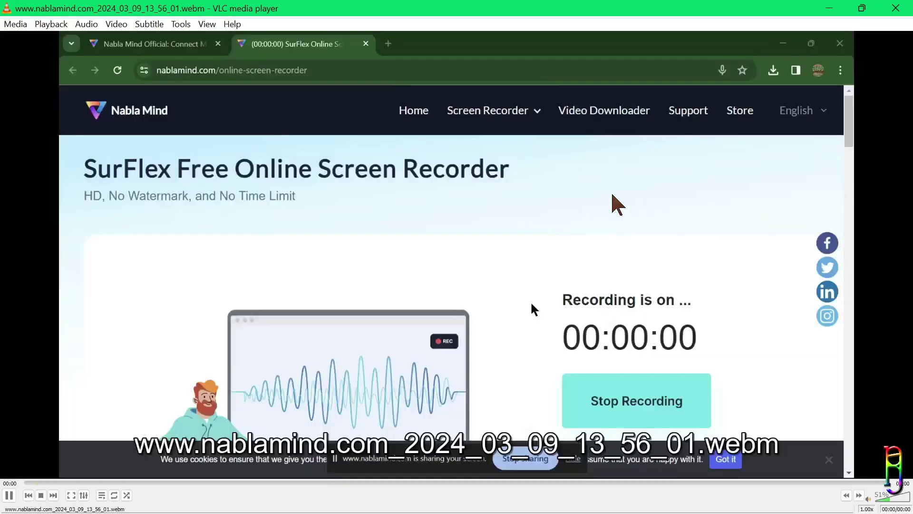
# Step: Play the recording in VLC, exit fullscreen, and close the player
pyautogui.doubleClick(540, 314)
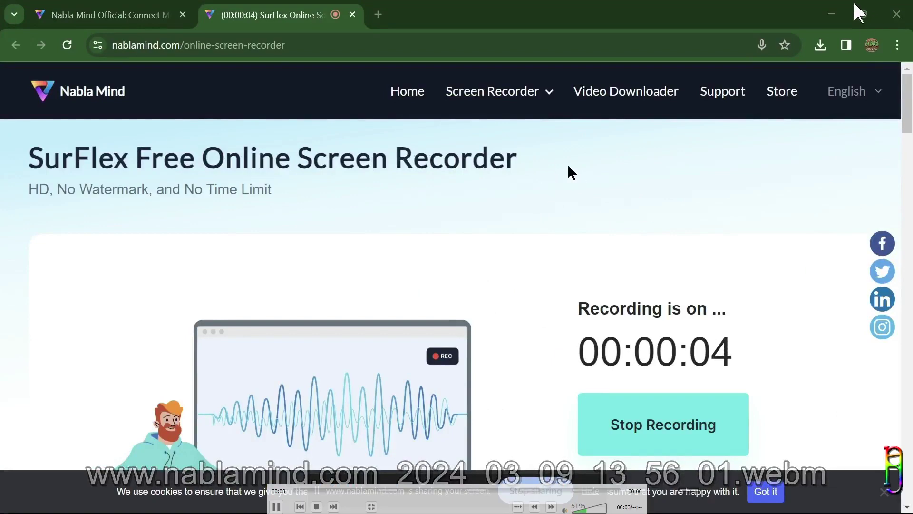
pyautogui.doubleClick(669, 134)
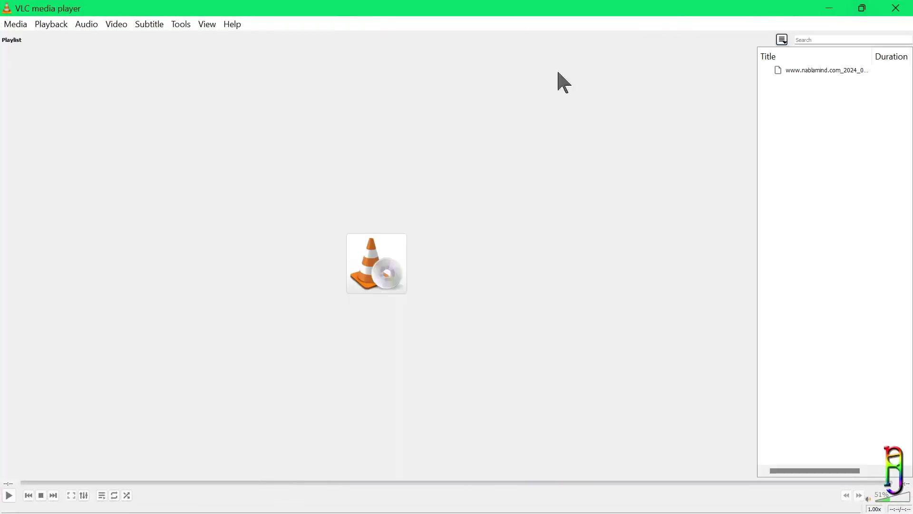
pyautogui.click(896, 9)
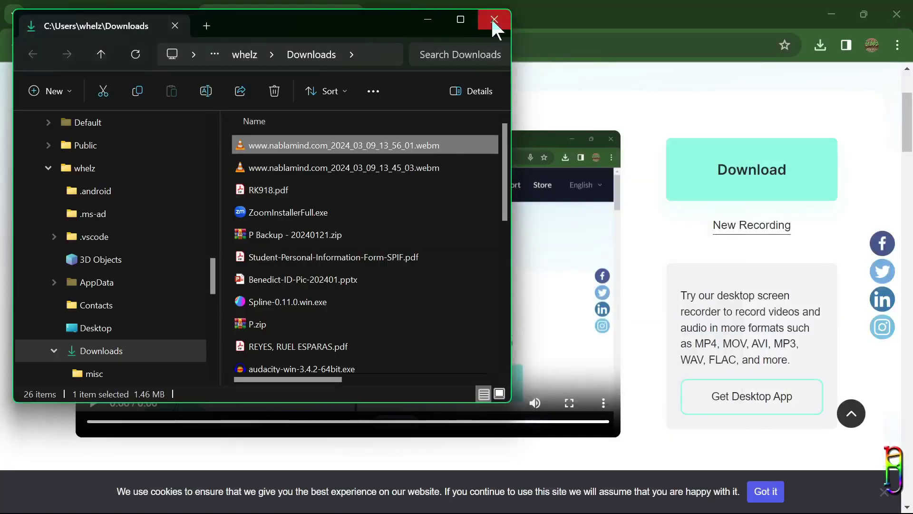
# Step: Close the Downloads window and recorder tab, then browse SurFlex pricing: 1-Month $9.95, Lifetime $39.95, 1-Year $25.95
pyautogui.click(494, 20)
pyautogui.middleClick(299, 22)
pyautogui.click(536, 243)
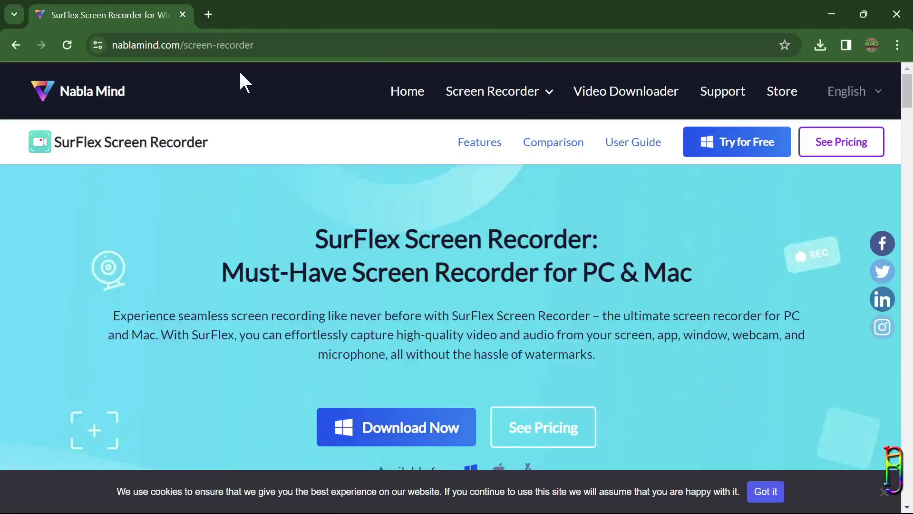
pyautogui.scroll(-1, 520, 353)
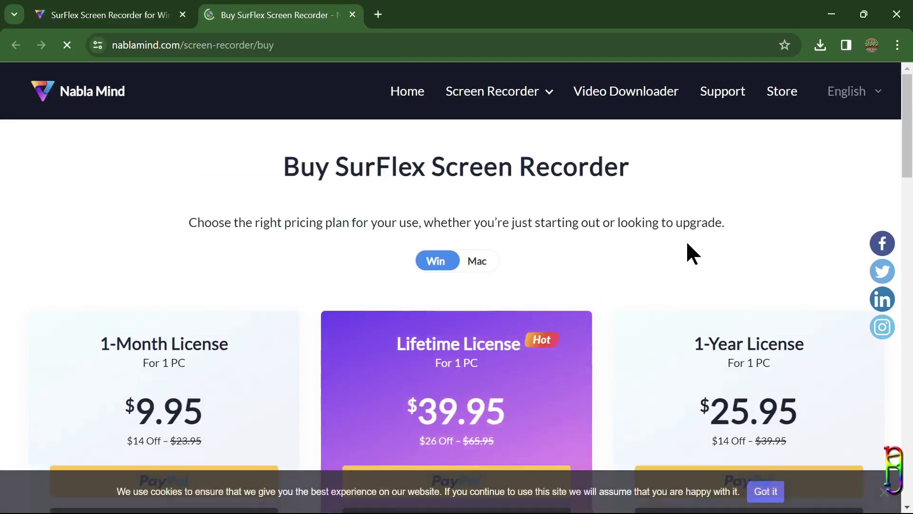
pyautogui.scroll(-3, 685, 240)
pyautogui.scroll(-6, 653, 242)
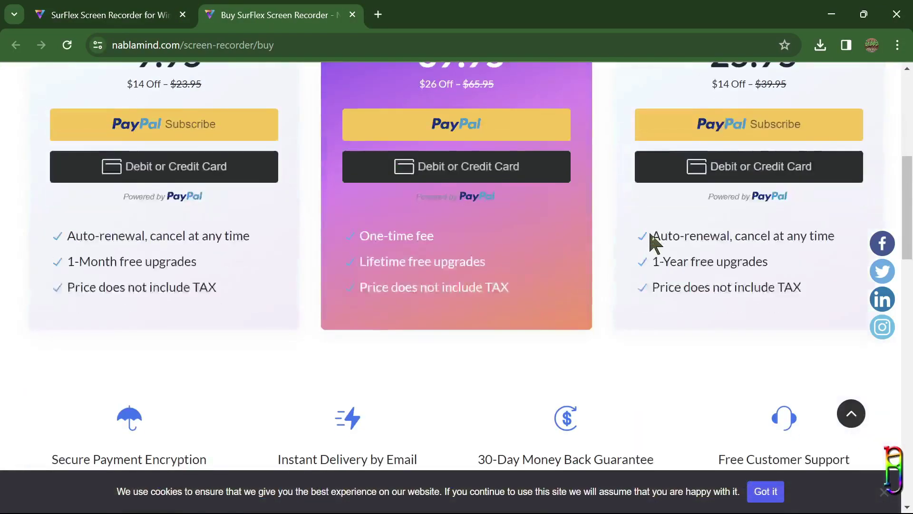
pyautogui.scroll(5, 654, 242)
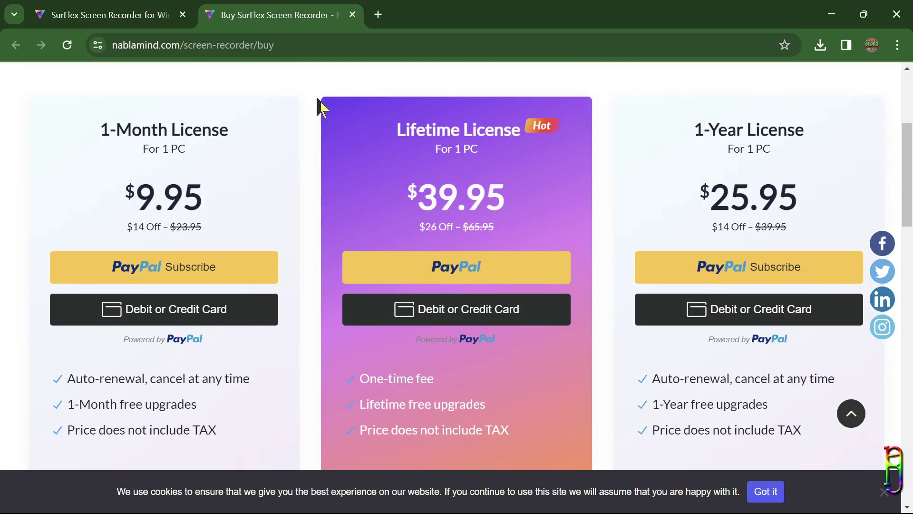
pyautogui.scroll(1, 317, 113)
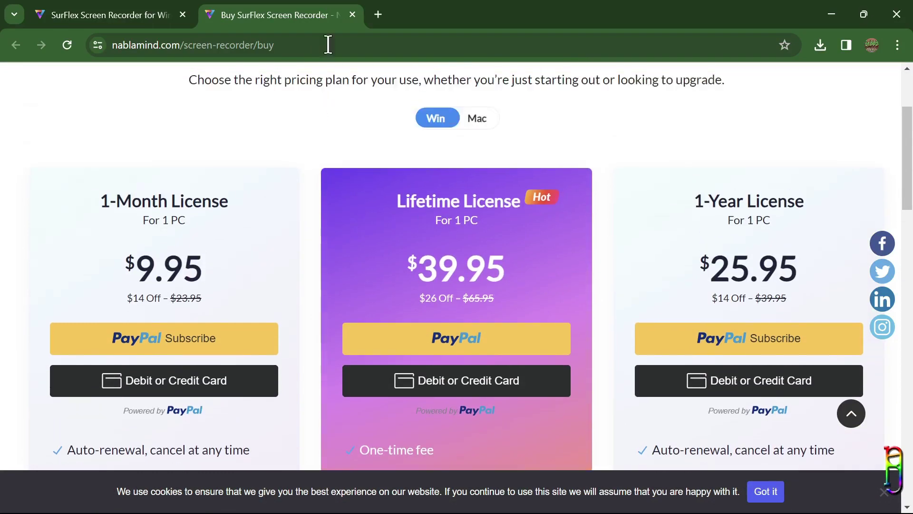
# Step: Close the pricing tab and scroll the trial vs paid comparison, highlighting the 1 Minute save limit
pyautogui.click(352, 14)
pyautogui.scroll(-20, 337, 238)
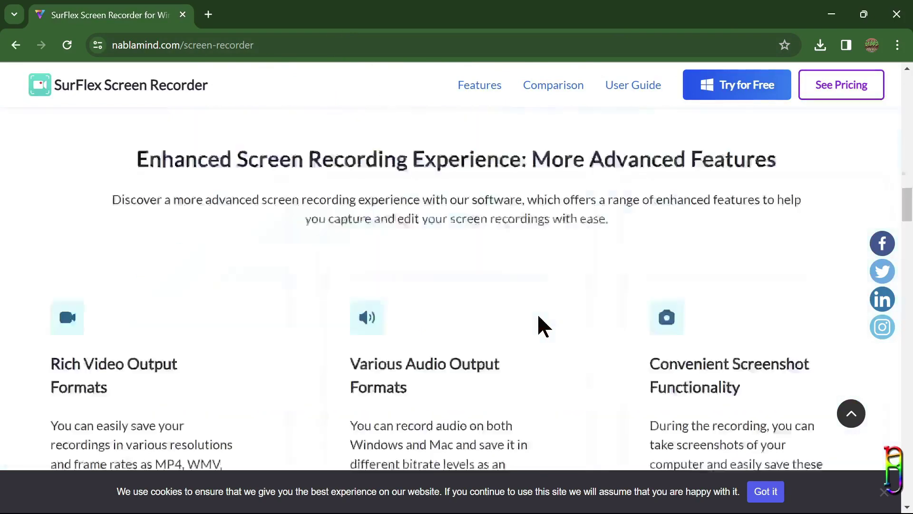
pyautogui.scroll(-1, 542, 326)
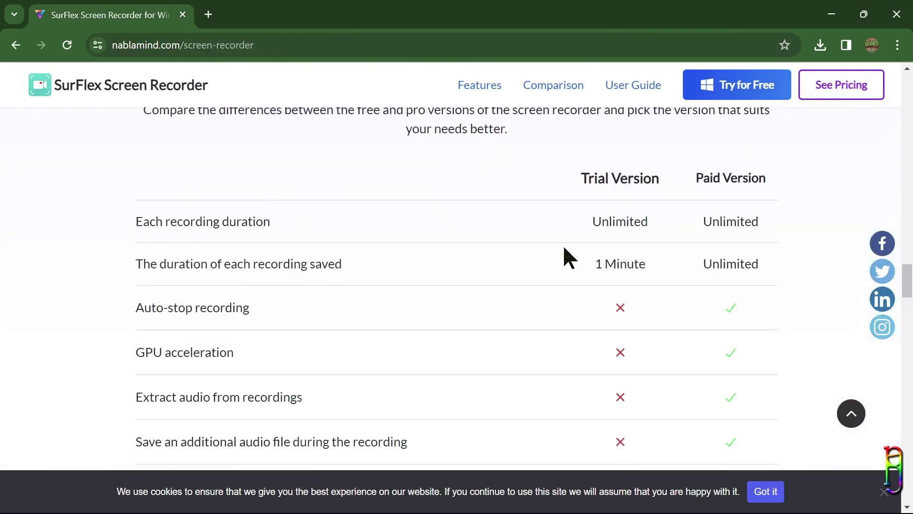
pyautogui.moveTo(254, 267); pyautogui.dragTo(342, 266)
pyautogui.doubleClick(625, 264)
pyautogui.scroll(-2, 641, 332)
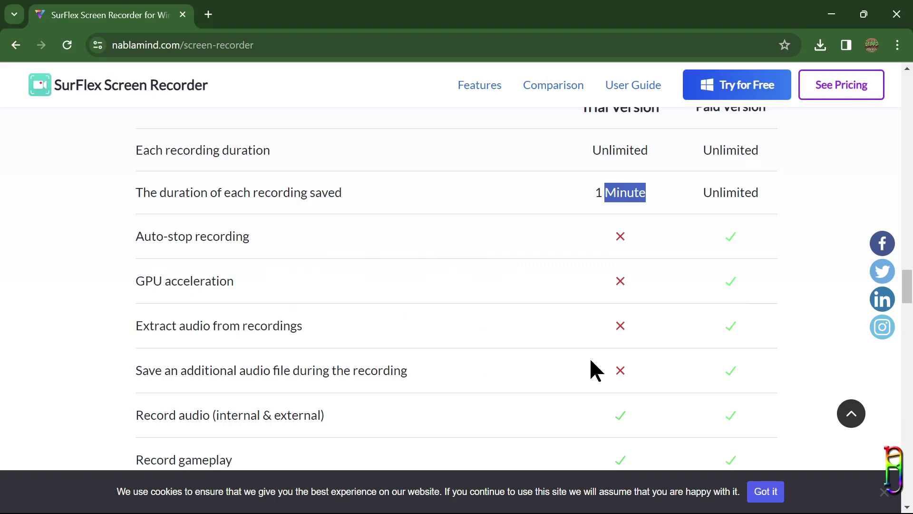
pyautogui.scroll(-2, 594, 369)
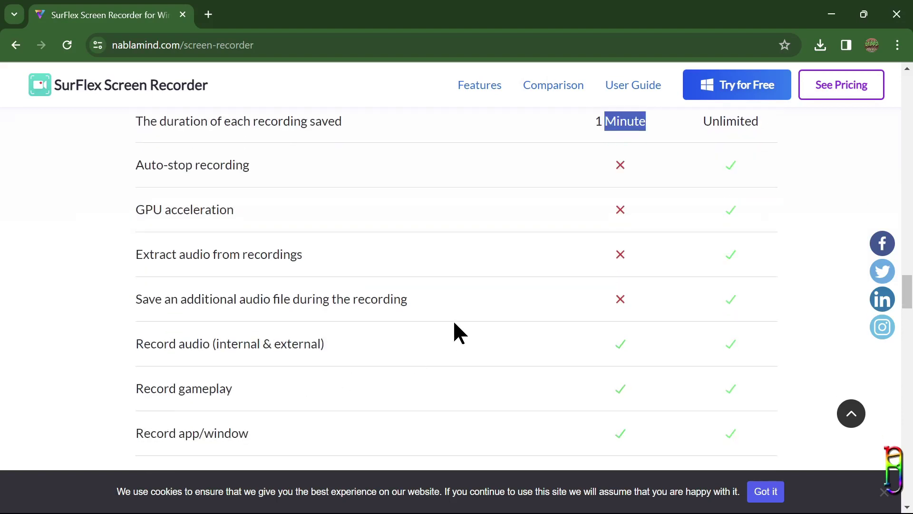
pyautogui.scroll(-2, 356, 327)
pyautogui.scroll(-6, 495, 341)
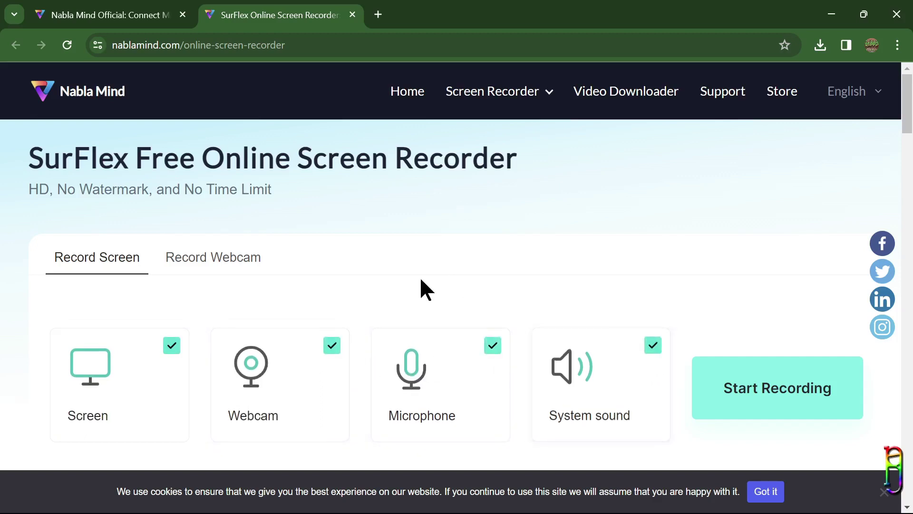
# Step: Scroll back to the top and download the SurFlex Screen Recorder installer for Windows
pyautogui.click(331, 345)
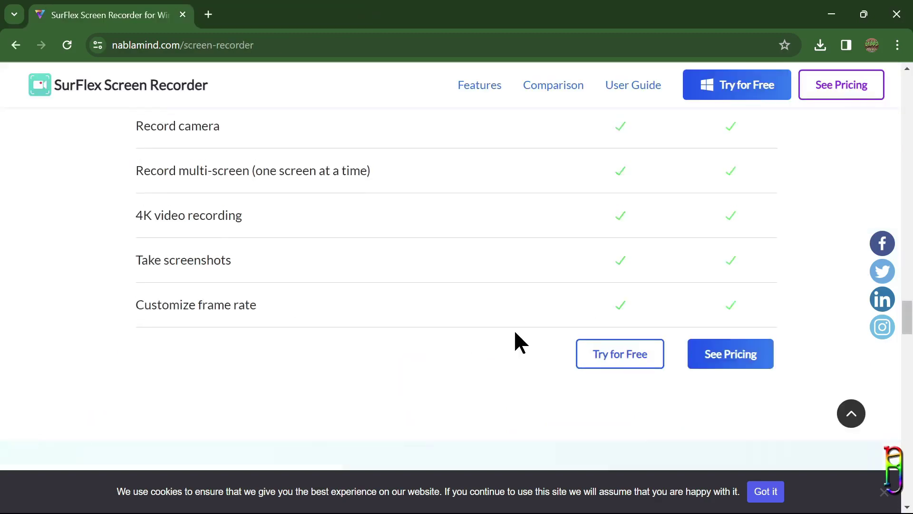
pyautogui.scroll(20, 514, 332)
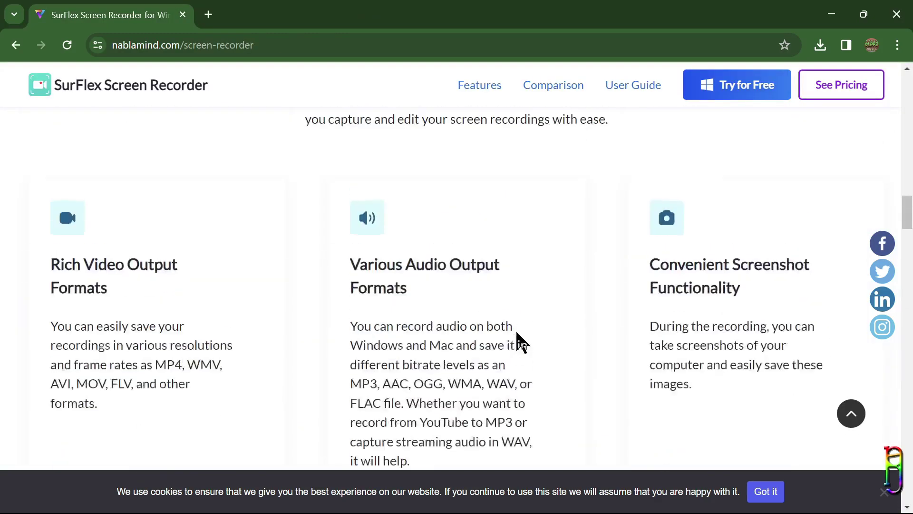
pyautogui.scroll(15, 516, 332)
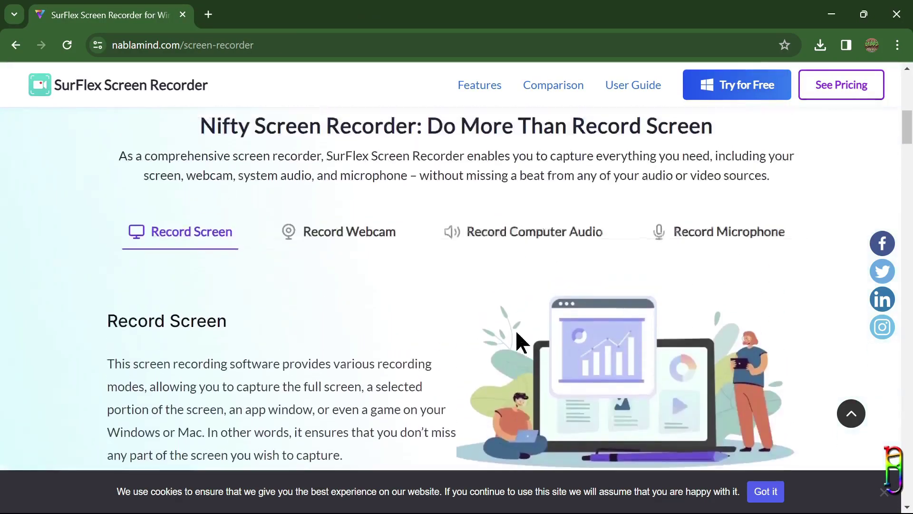
pyautogui.scroll(5, 516, 332)
pyautogui.click(393, 288)
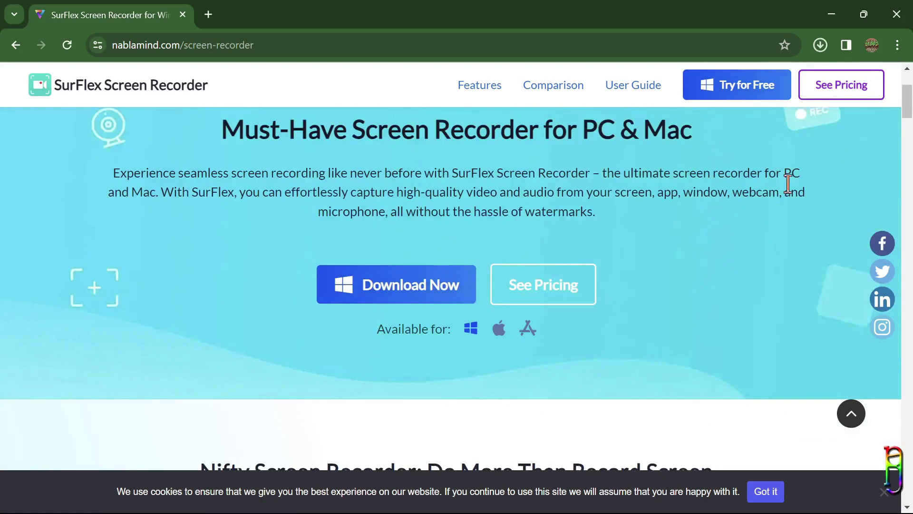
# Step: Run the downloaded installer to install SurFlex Screen Recorder, then launch it with Start Now
pyautogui.click(820, 45)
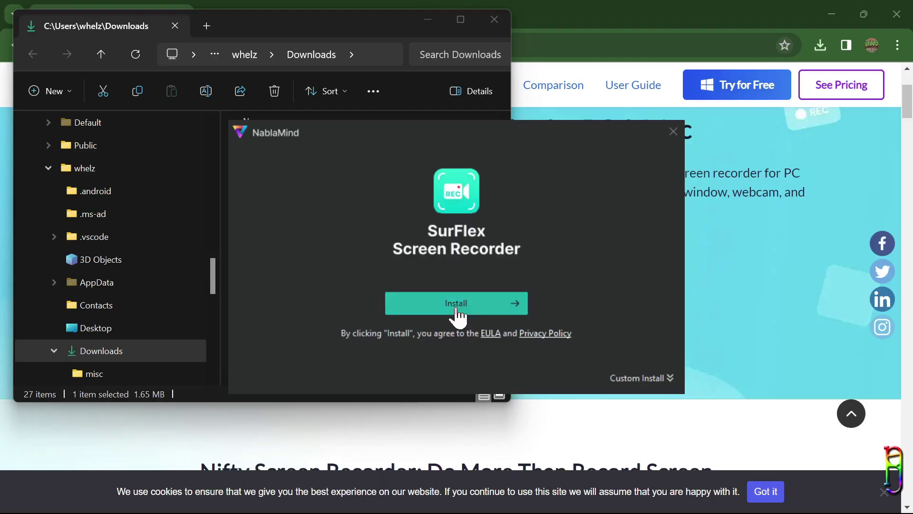
pyautogui.click(454, 307)
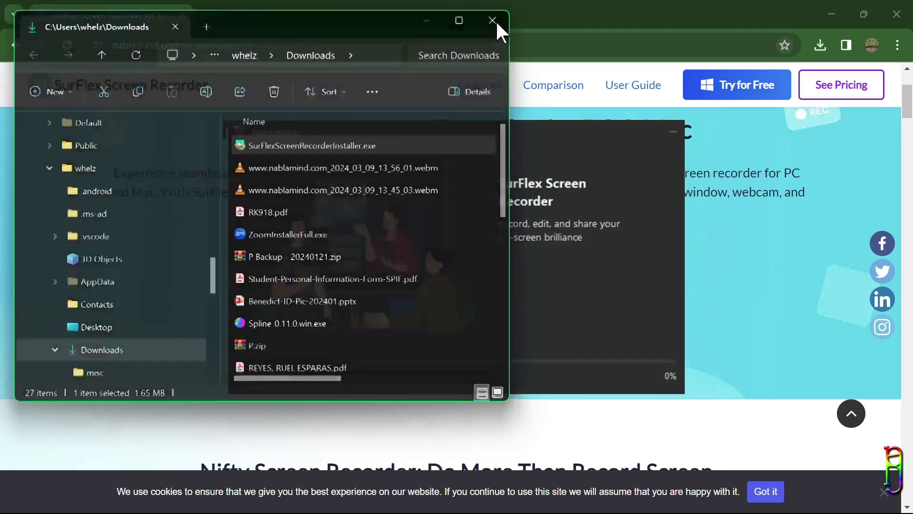
pyautogui.click(493, 20)
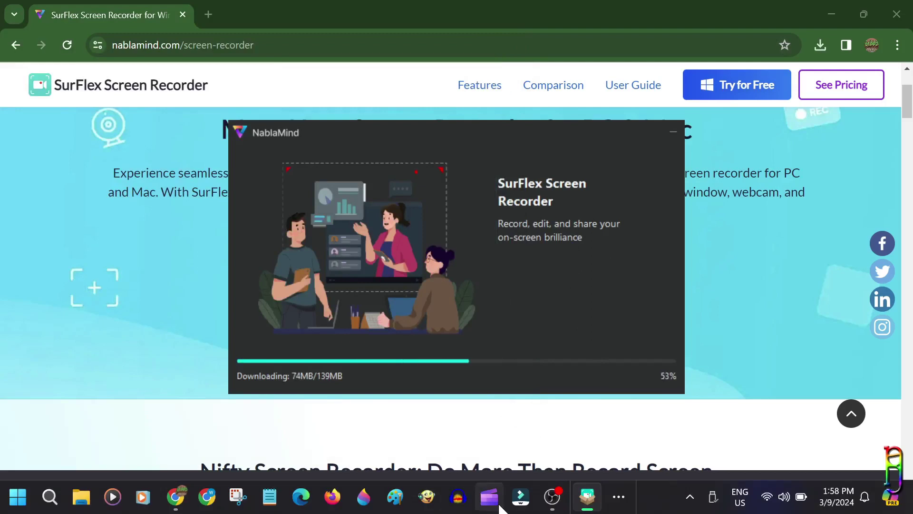
pyautogui.moveTo(552, 496)
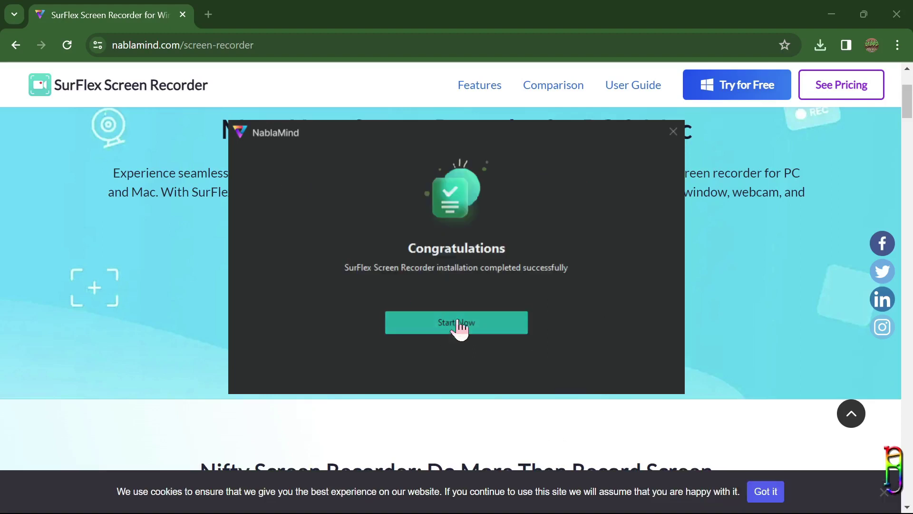
pyautogui.click(488, 322)
# Step: Scroll the Thanks for Installing page and close its tab
pyautogui.scroll(-3, 692, 241)
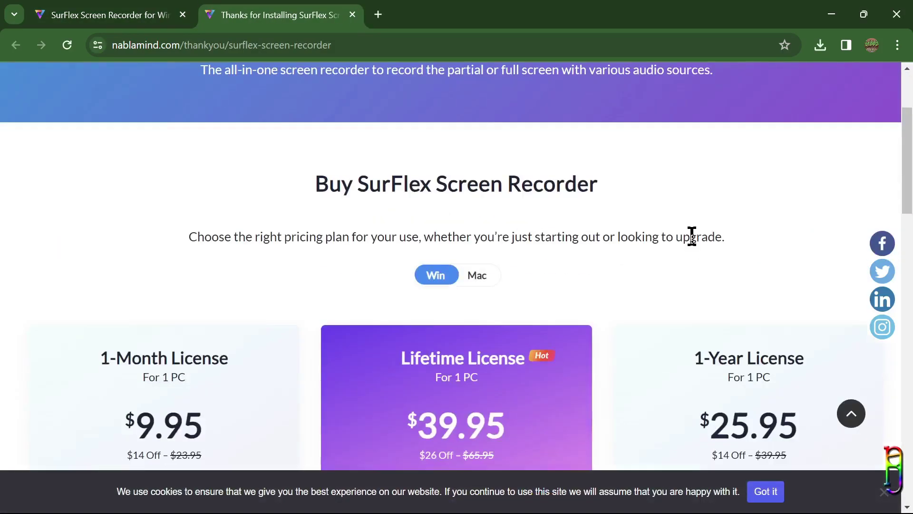
pyautogui.scroll(-7, 692, 240)
pyautogui.scroll(10, 598, 175)
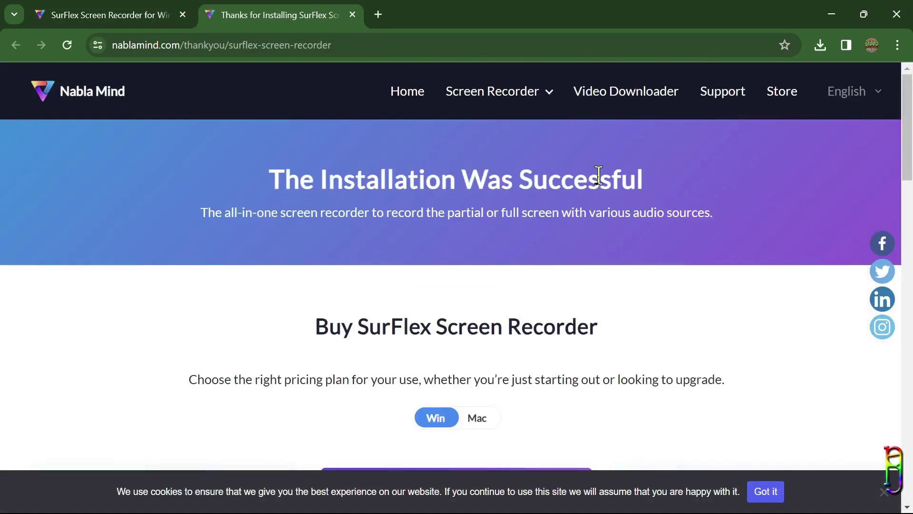
pyautogui.click(352, 14)
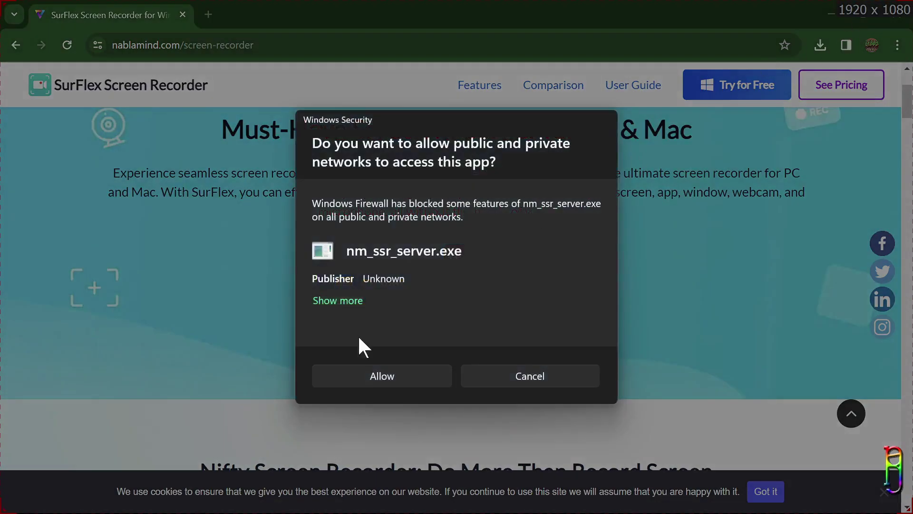
# Step: Allow nm_ssr_server.exe through the firewall, move SurFlex to the top-left, and choose Select Region
pyautogui.click(375, 376)
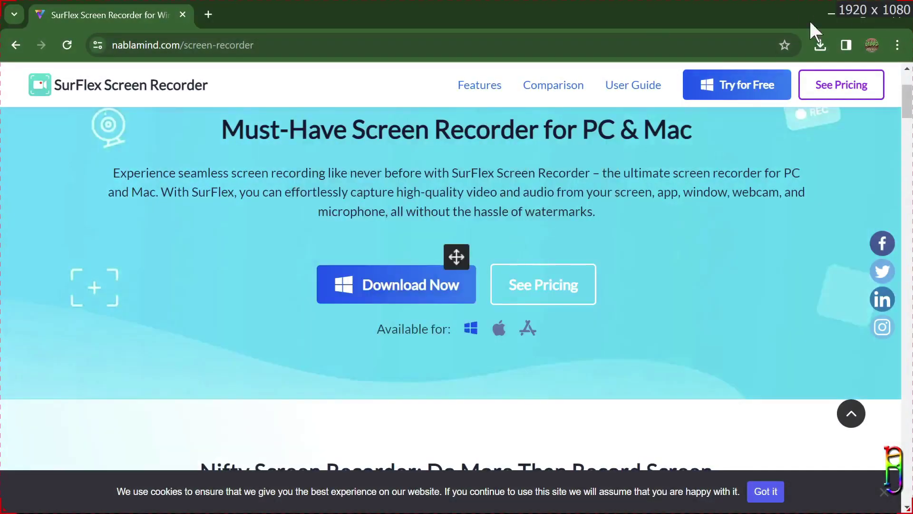
pyautogui.click(830, 13)
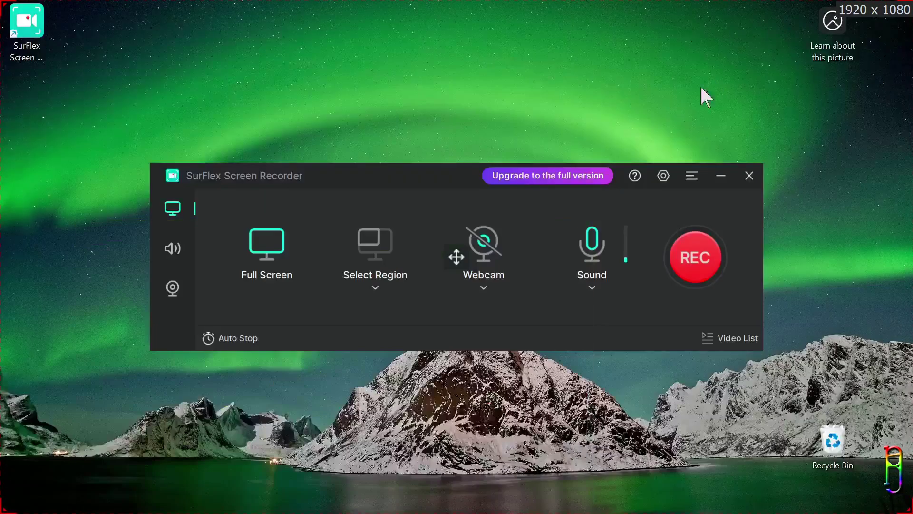
pyautogui.moveTo(404, 184); pyautogui.dragTo(242, 23)
pyautogui.click(514, 338)
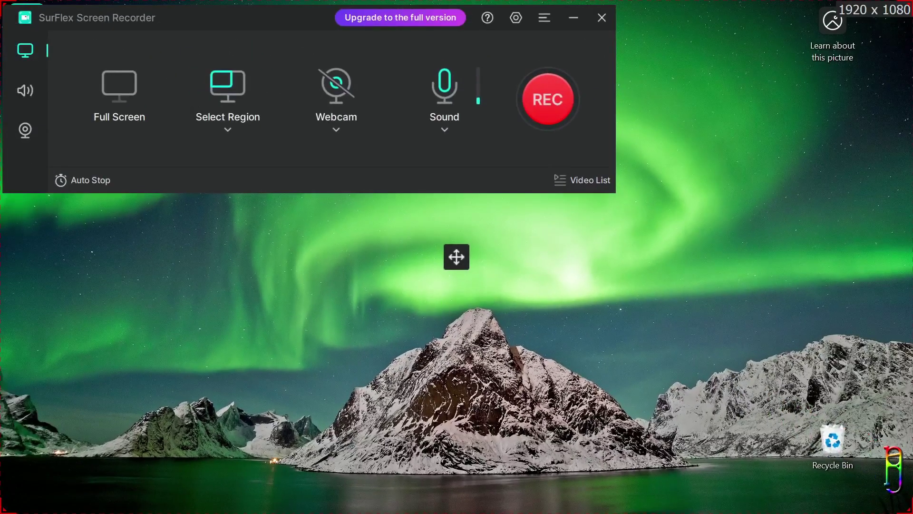
pyautogui.press('super')
# Step: Bring the SurFlex product page in Chrome forward and resize it, then minimize Chrome to reveal the recorder
pyautogui.click(184, 497)
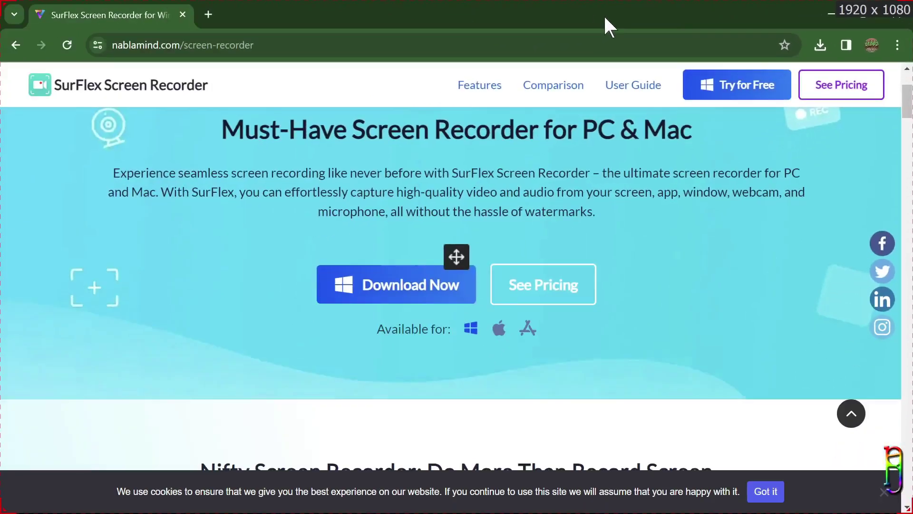
pyautogui.doubleClick(605, 18)
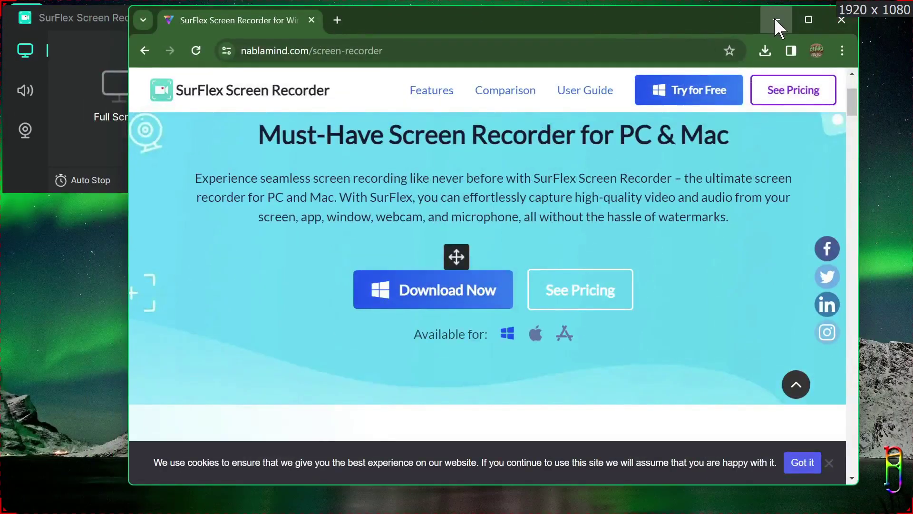
pyautogui.click(819, 14)
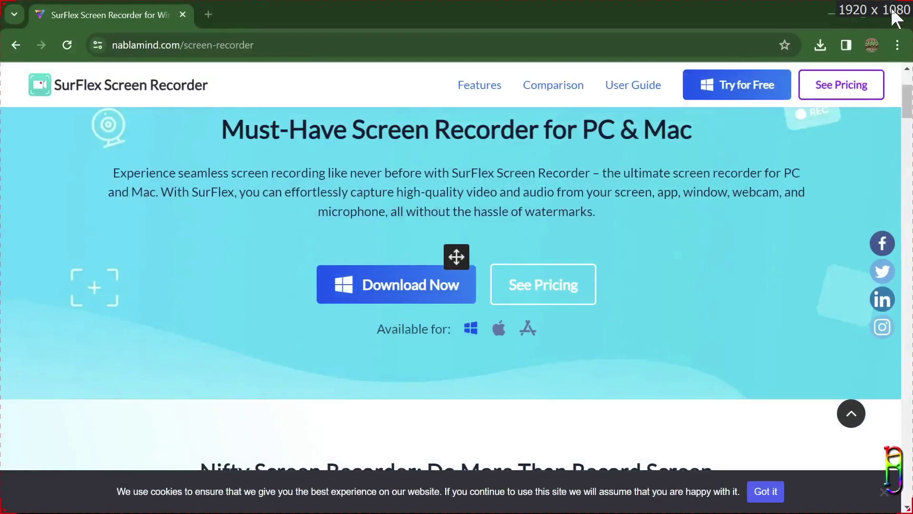
pyautogui.doubleClick(716, 10)
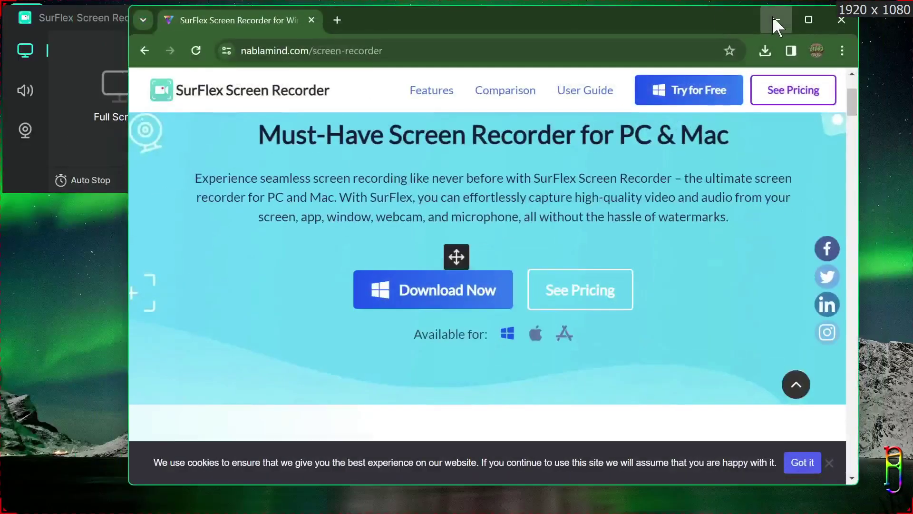
pyautogui.click(775, 18)
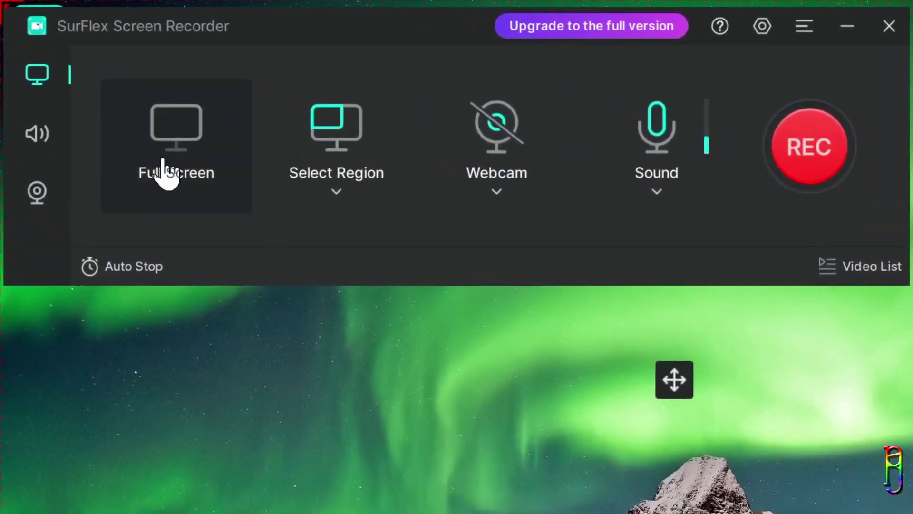
# Step: Set the screen capture region to the whole screen
pyautogui.click(137, 125)
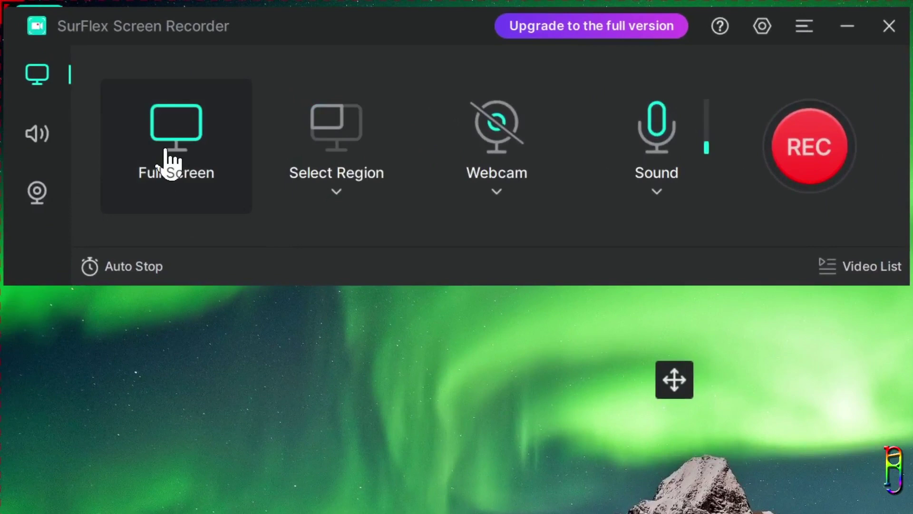
pyautogui.click(335, 191)
pyautogui.moveTo(353, 285)
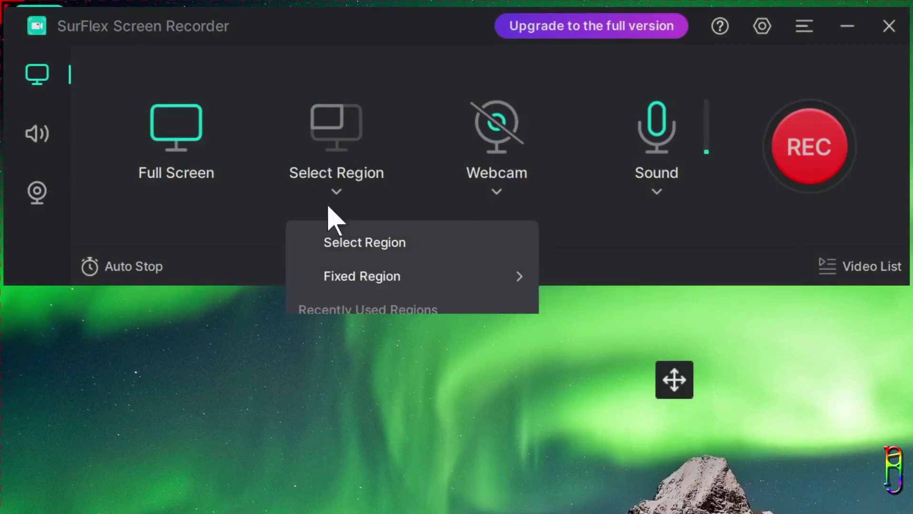
pyautogui.click(328, 243)
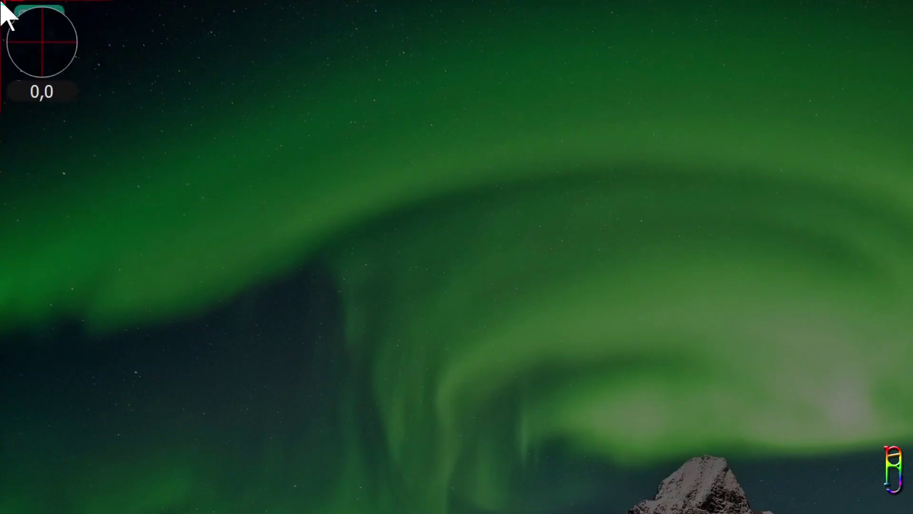
pyautogui.click(356, 154)
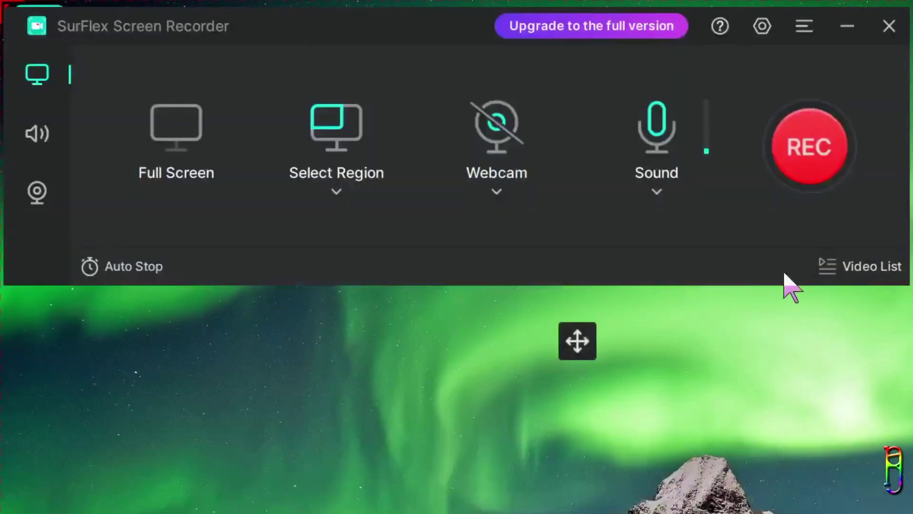
# Step: Check the webcam sources and switch the audio source to System Sound
pyautogui.click(498, 197)
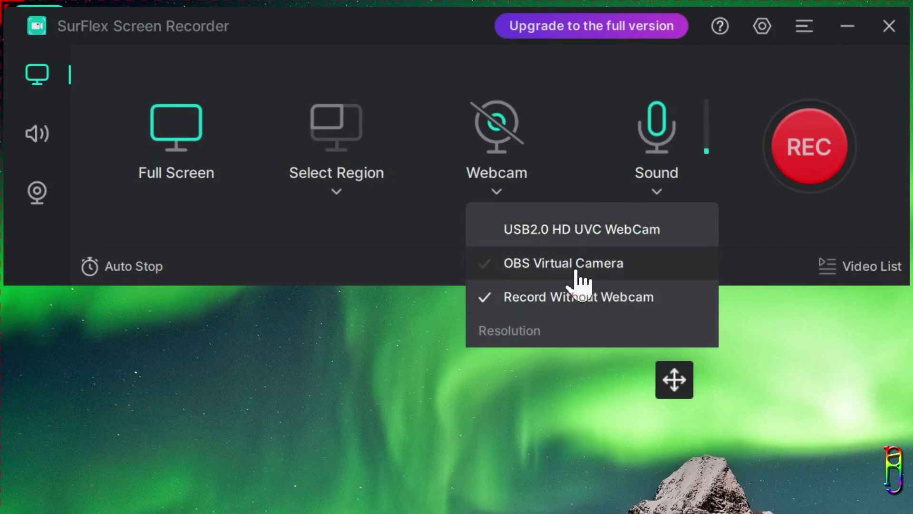
pyautogui.click(664, 196)
pyautogui.click(665, 196)
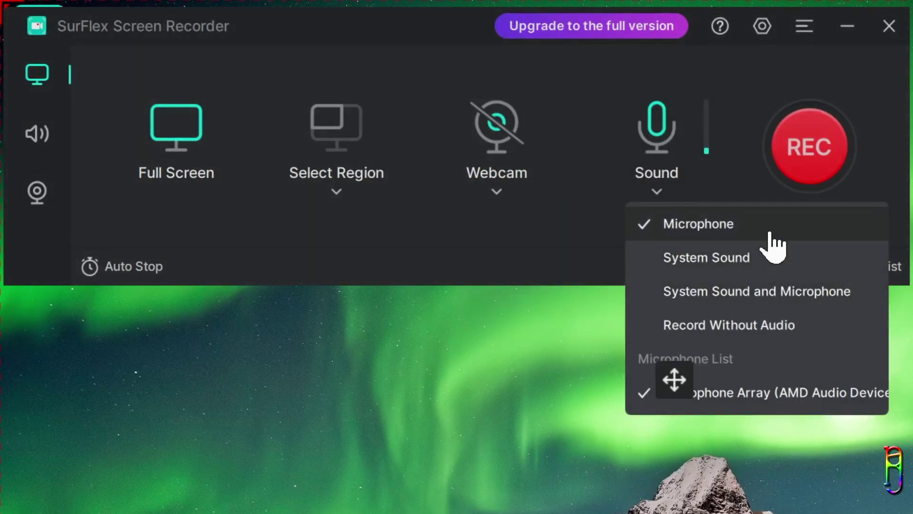
pyautogui.click(766, 257)
pyautogui.click(657, 194)
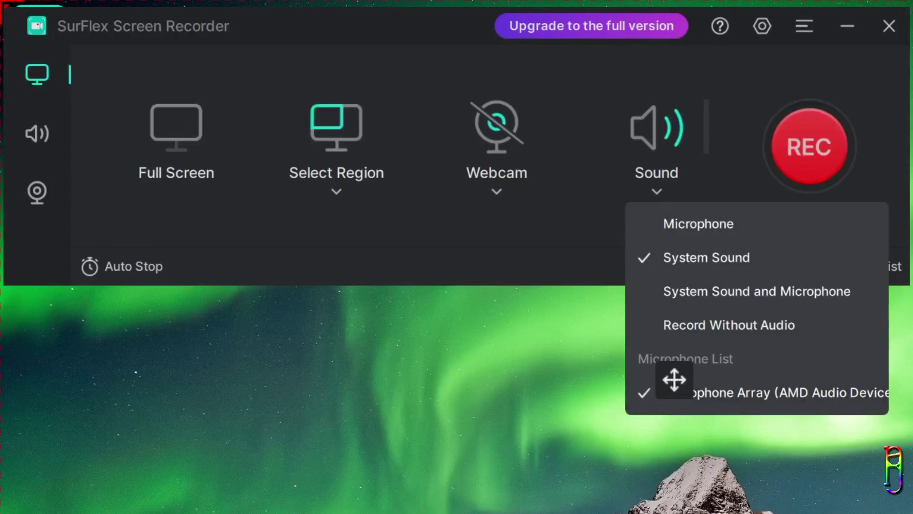
pyautogui.click(574, 219)
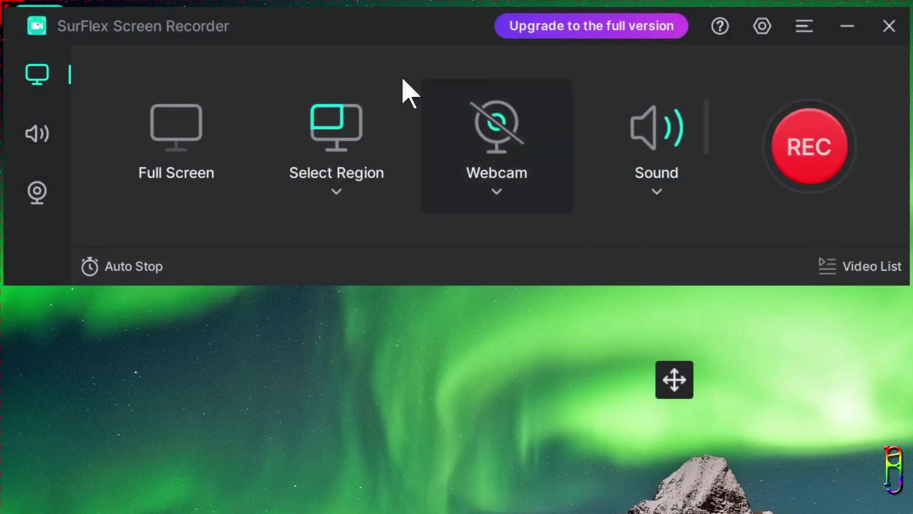
# Step: Try audio-only and webcam-only modes, keep the USB2.0 HD UVC WebCam, and close Camera Recording
pyautogui.click(43, 137)
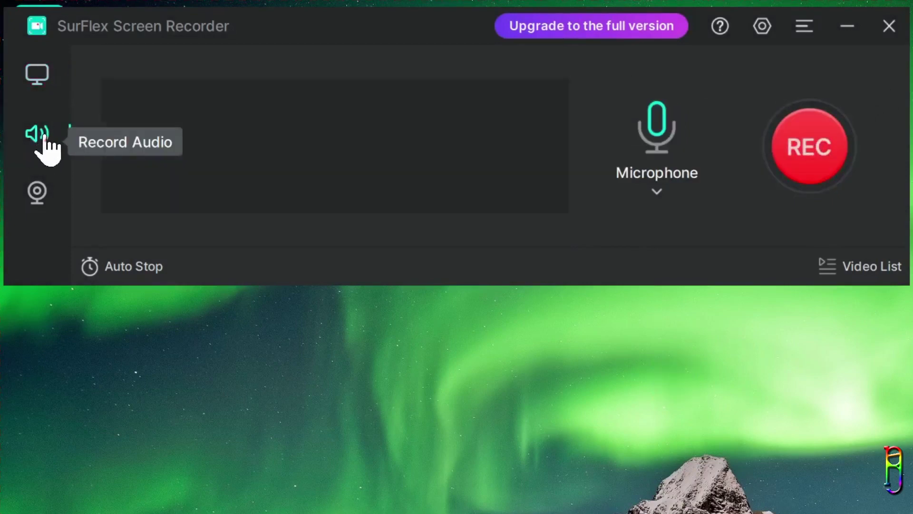
pyautogui.click(661, 199)
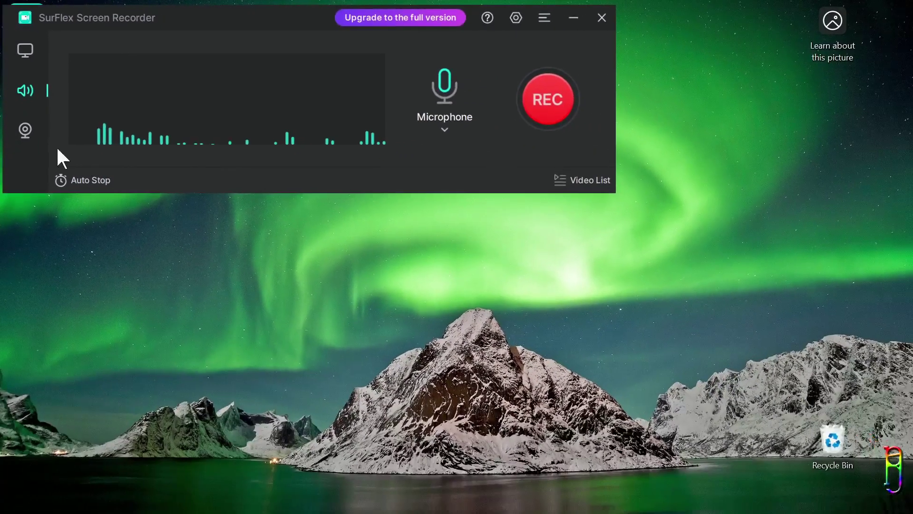
pyautogui.click(32, 166)
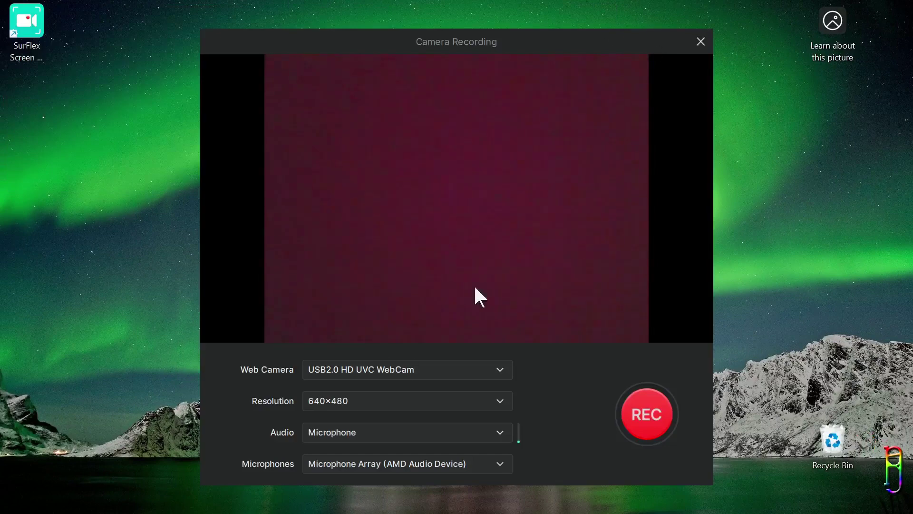
pyautogui.click(505, 369)
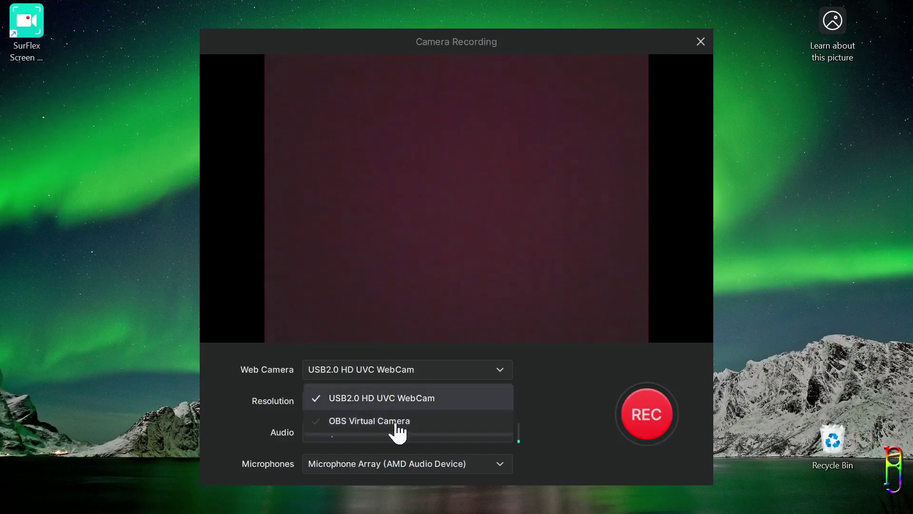
pyautogui.click(533, 410)
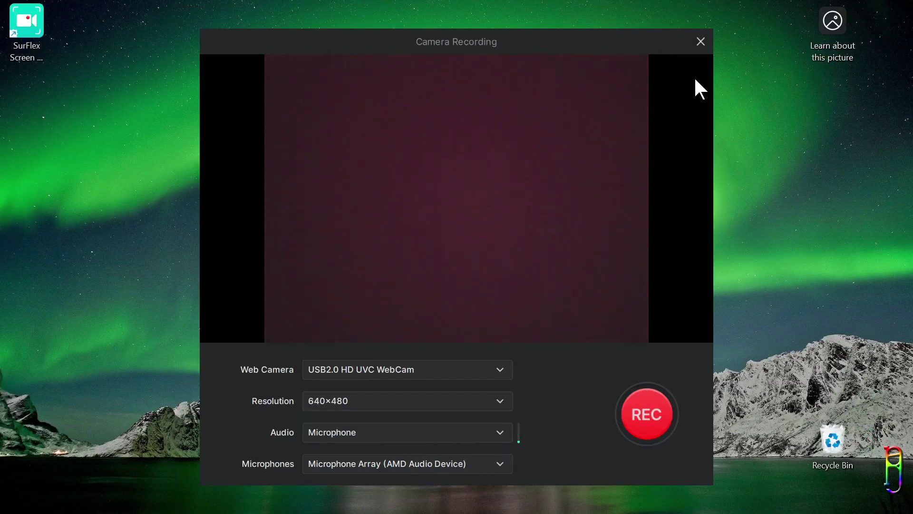
pyautogui.click(700, 42)
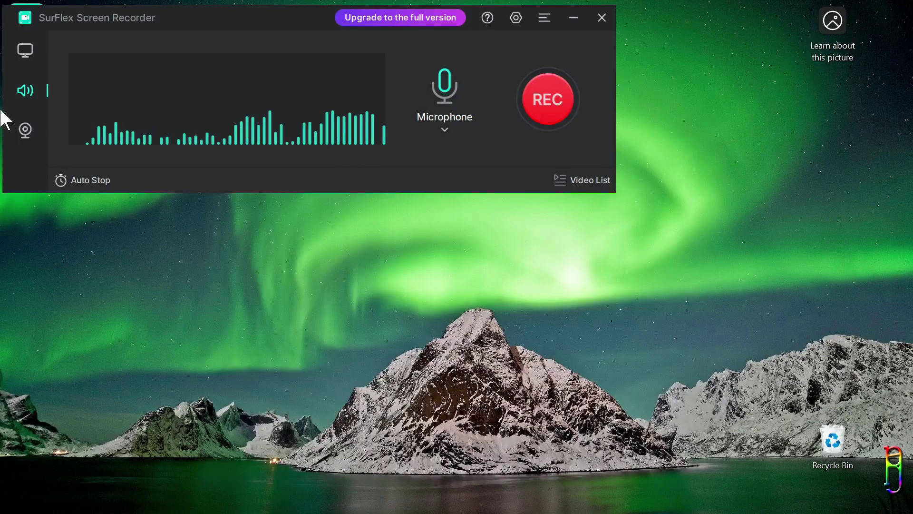
# Step: Record a 1358x1072 screen region while the SurFlex webpage in Chrome is shown
pyautogui.click(28, 63)
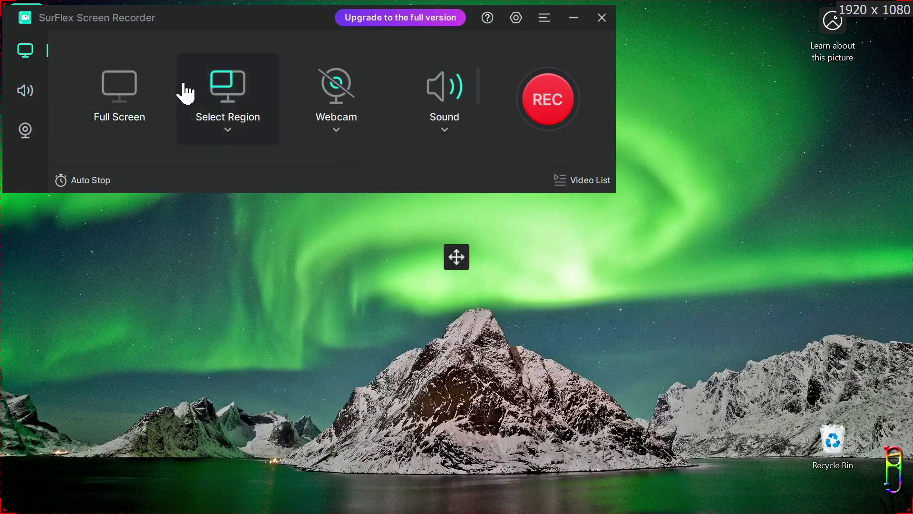
pyautogui.click(232, 90)
pyautogui.moveTo(7, 4); pyautogui.dragTo(653, 513)
pyautogui.click(547, 99)
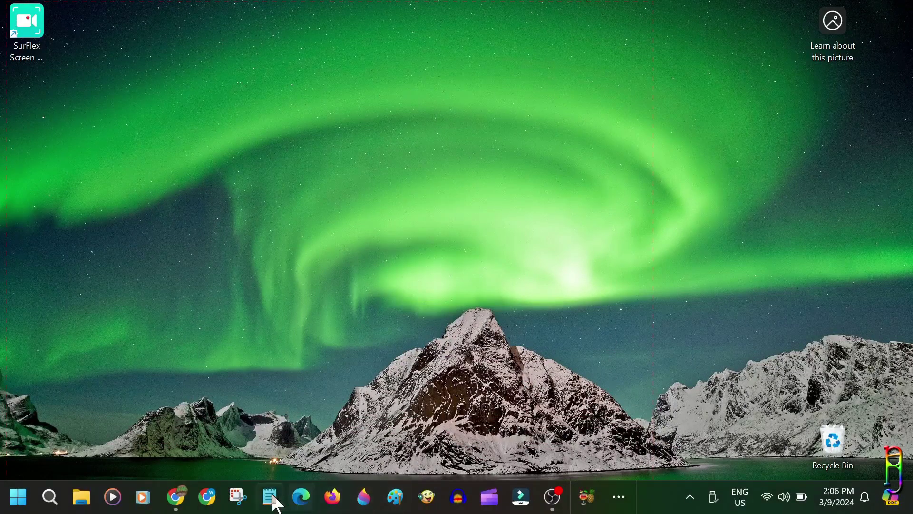
pyautogui.click(185, 496)
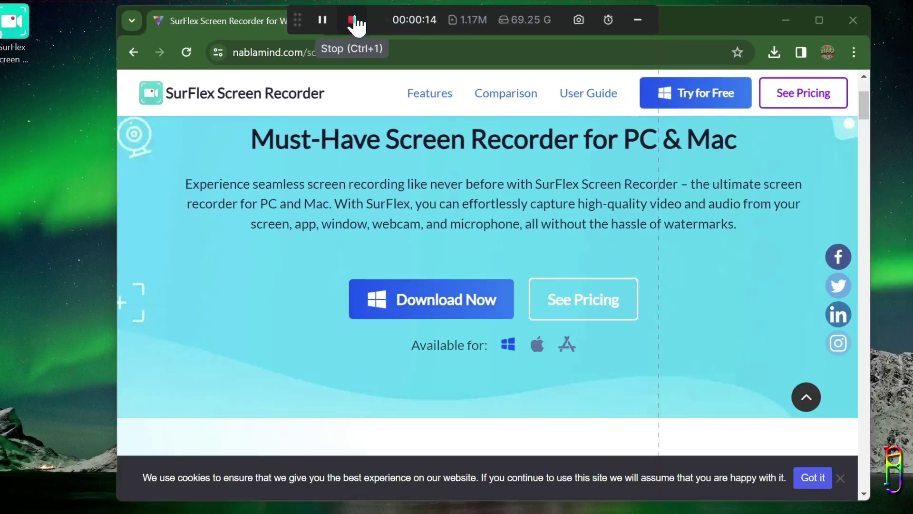
# Step: Stop recording and open the output folder D:\SurFlexScreenRecorder maximized in File Explorer
pyautogui.click(165, 49)
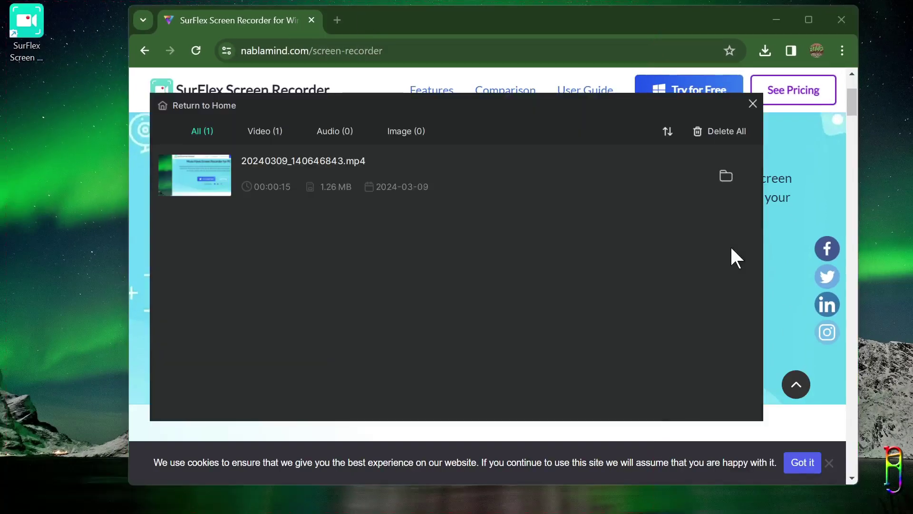
pyautogui.click(726, 177)
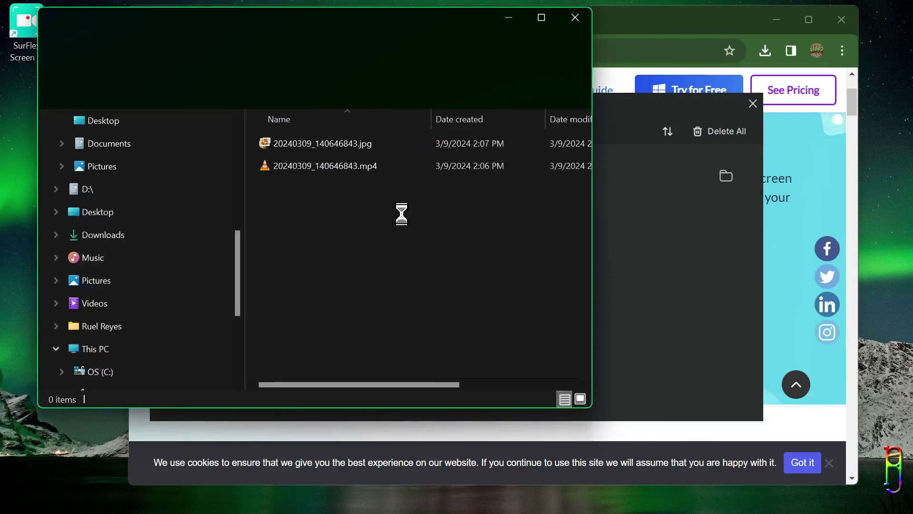
pyautogui.click(418, 57)
pyautogui.click(541, 18)
pyautogui.click(476, 42)
pyautogui.click(624, 467)
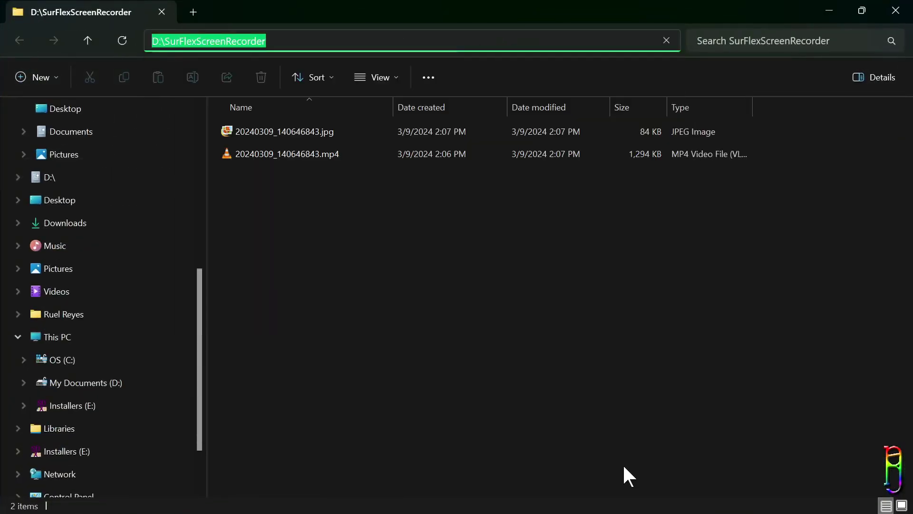
# Step: Preview the jpg snapshot, then play the 20240309_140646843.mp4 recording in VLC
pyautogui.click(280, 153)
pyautogui.click(303, 131)
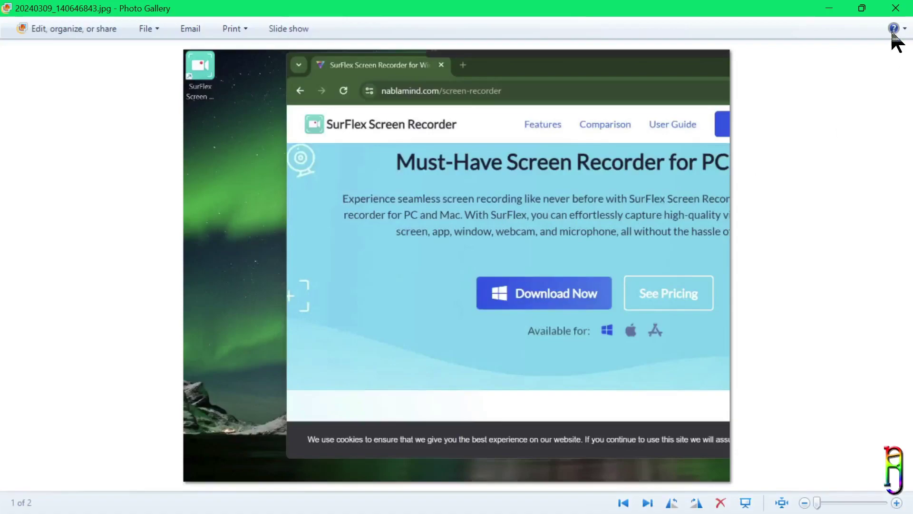
pyautogui.click(895, 8)
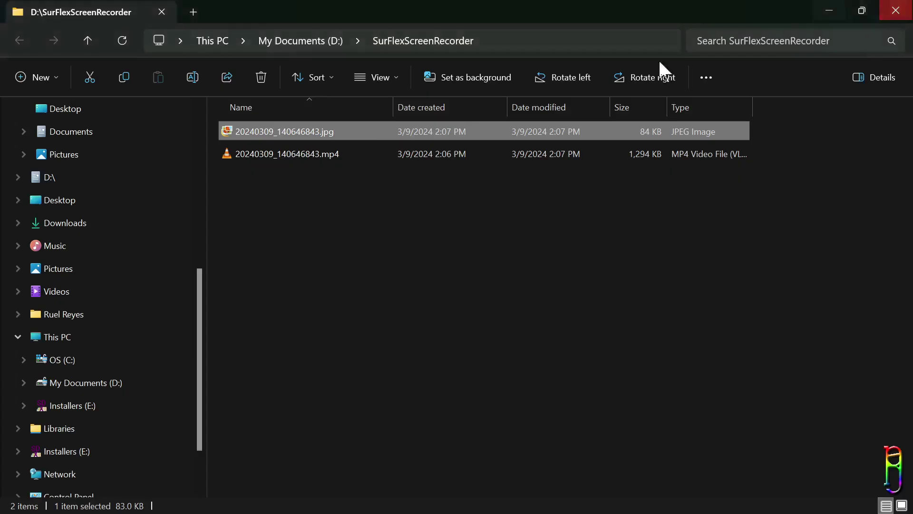
pyautogui.doubleClick(240, 155)
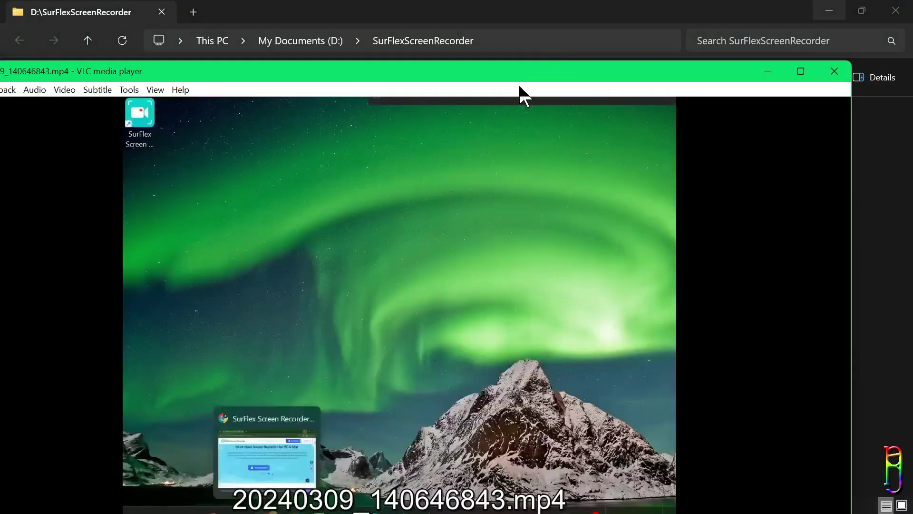
pyautogui.moveTo(521, 84); pyautogui.dragTo(554, 21)
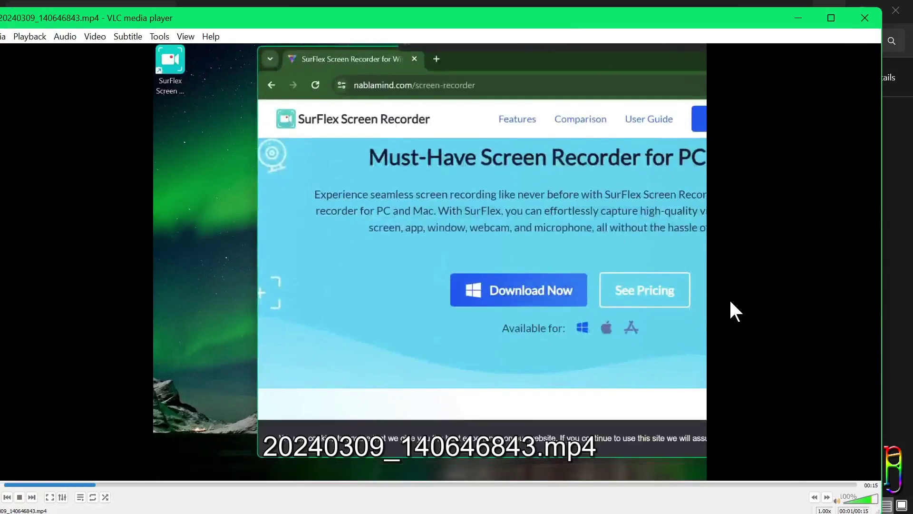
# Step: Close VLC, look through the recorder's Settings, cancel them, and move the recorder window lower
pyautogui.click(864, 18)
pyautogui.click(516, 19)
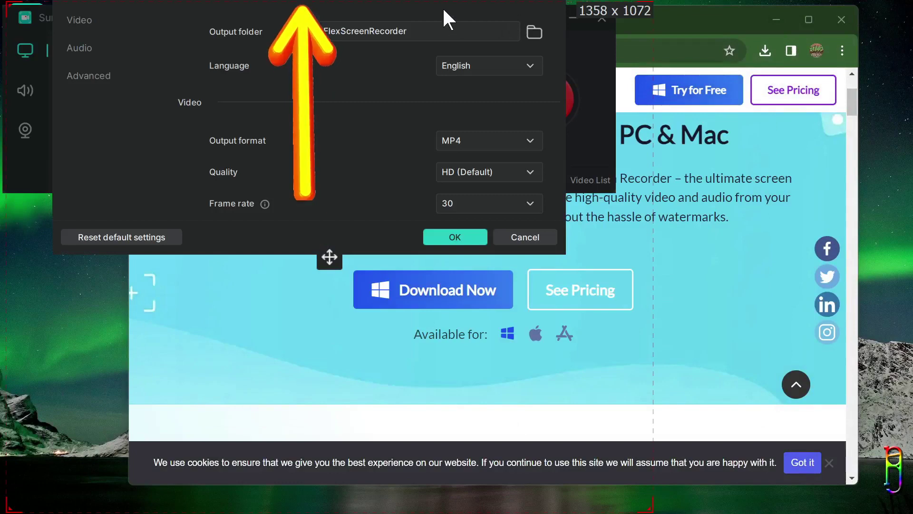
pyautogui.scroll(1, 443, 23)
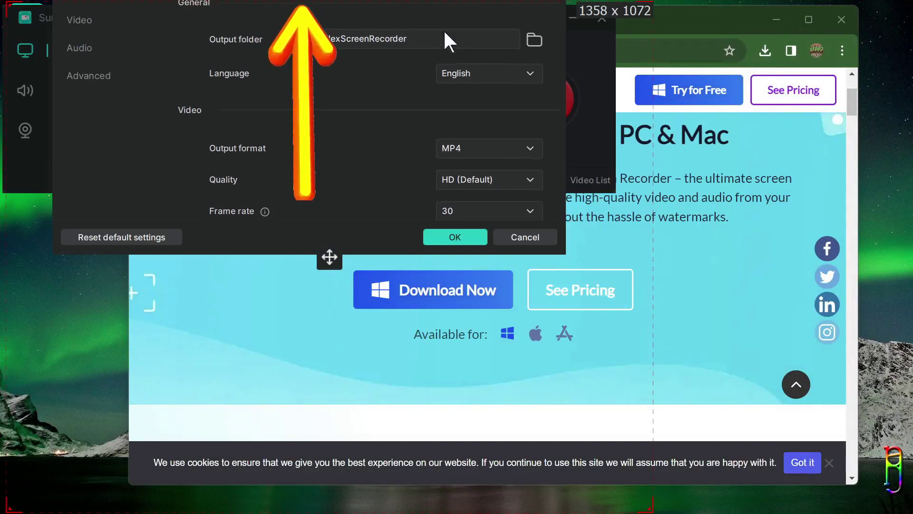
pyautogui.scroll(2, 442, 62)
pyautogui.scroll(-3, 333, 64)
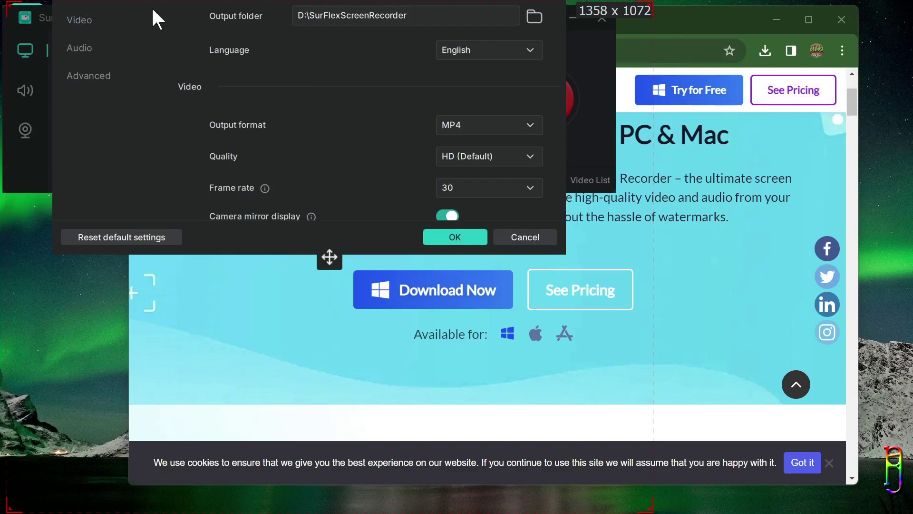
pyautogui.click(535, 237)
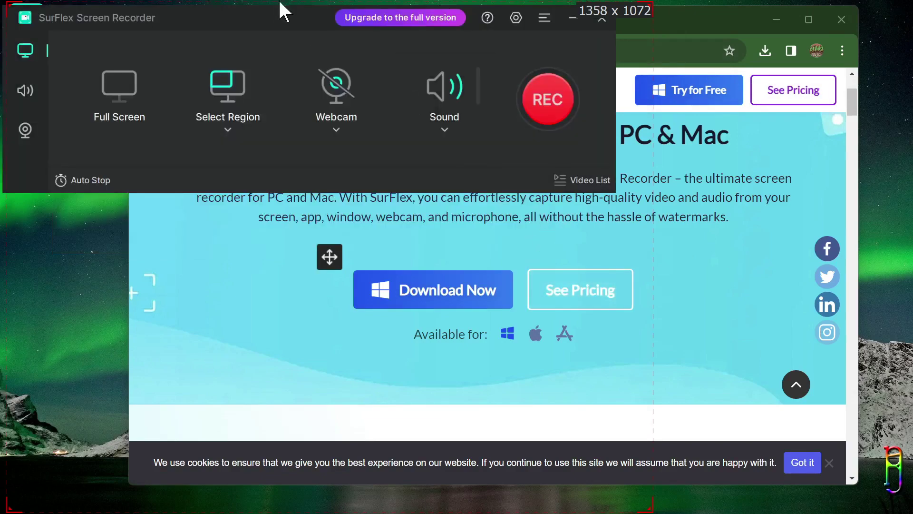
pyautogui.moveTo(251, 22); pyautogui.dragTo(336, 269)
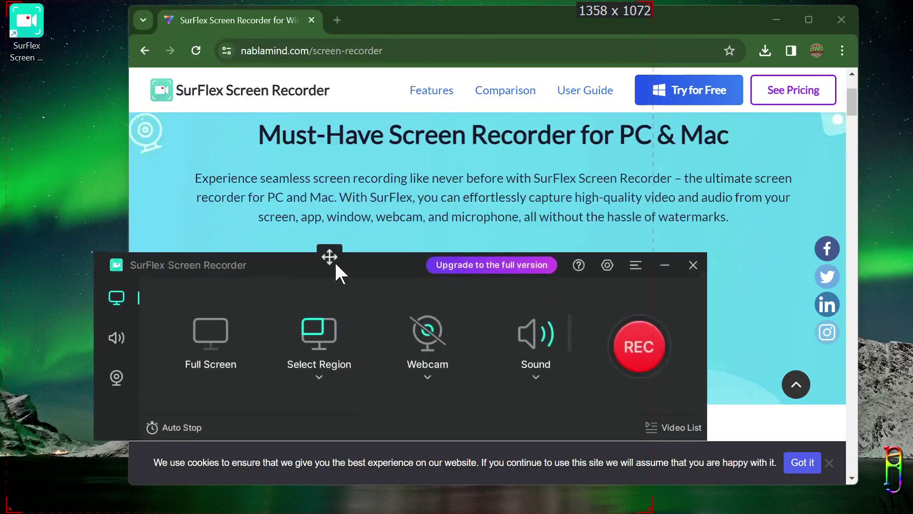
# Step: Reopen and dismiss Settings, reposition the recorder, and switch to Full Screen 1920 x 1080 capture
pyautogui.click(604, 272)
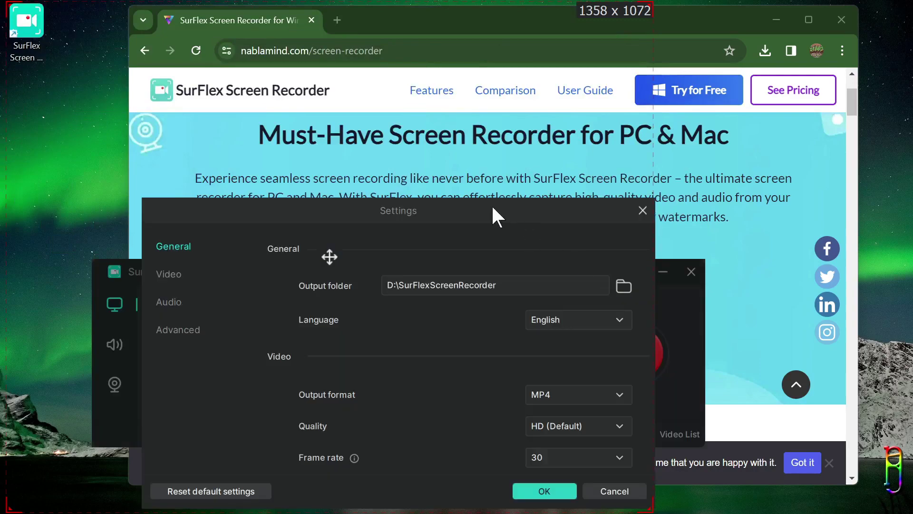
pyautogui.click(643, 210)
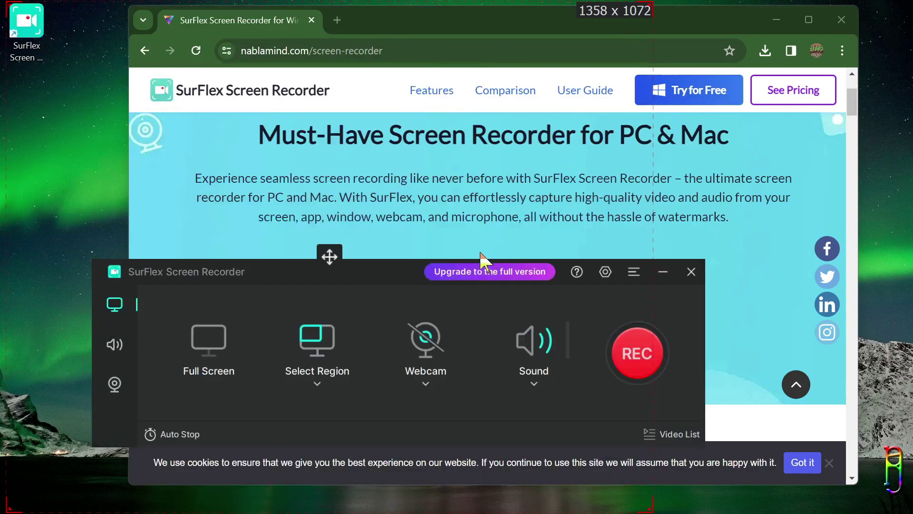
pyautogui.moveTo(373, 267); pyautogui.dragTo(292, 14)
pyautogui.click(523, 19)
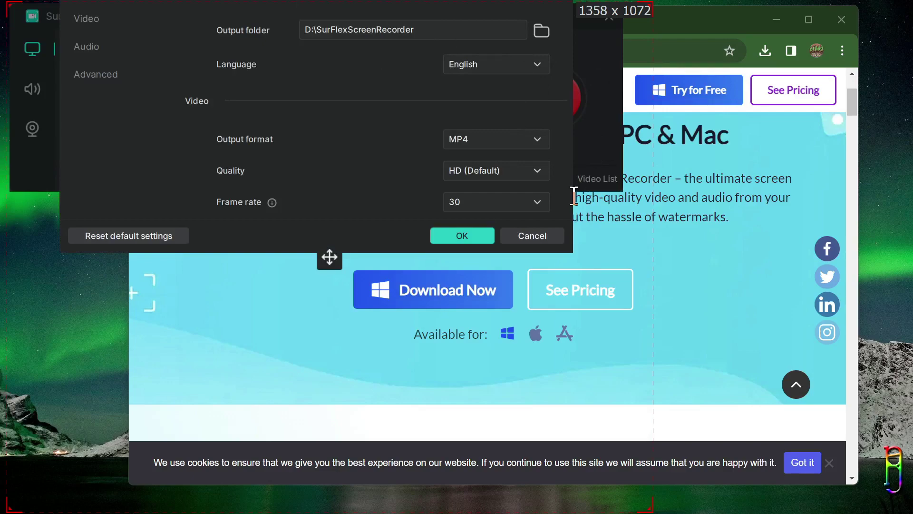
pyautogui.click(555, 234)
pyautogui.moveTo(299, 15); pyautogui.dragTo(300, 194)
pyautogui.click(136, 273)
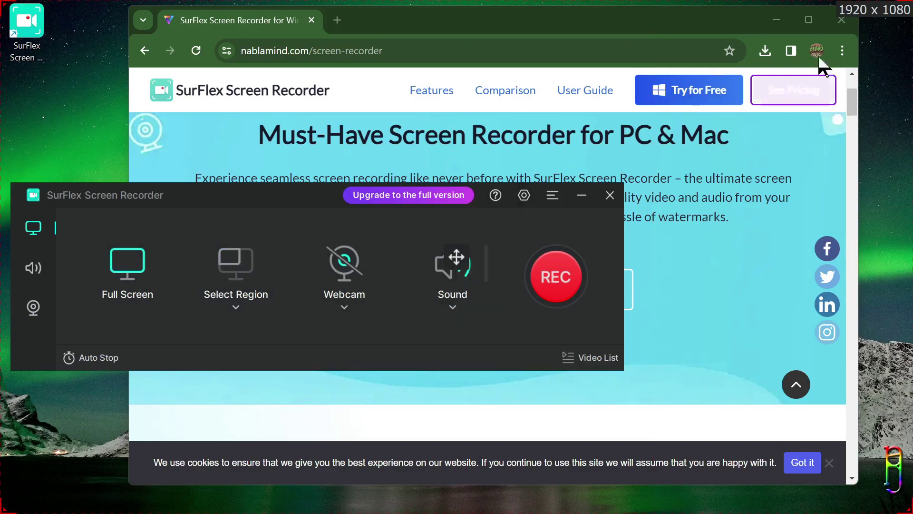
# Step: In Settings, review the output folder and interface language, keeping English and MP4 output
pyautogui.moveTo(280, 205); pyautogui.dragTo(285, 116)
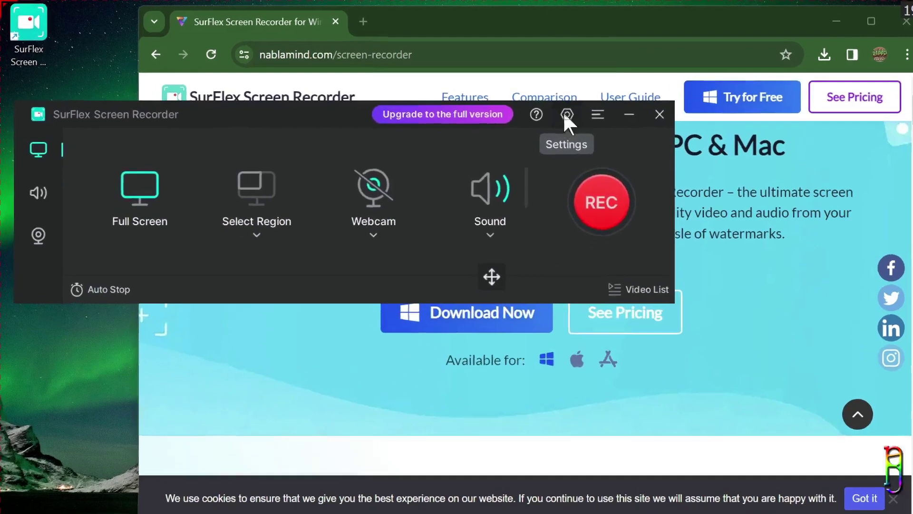
pyautogui.click(523, 105)
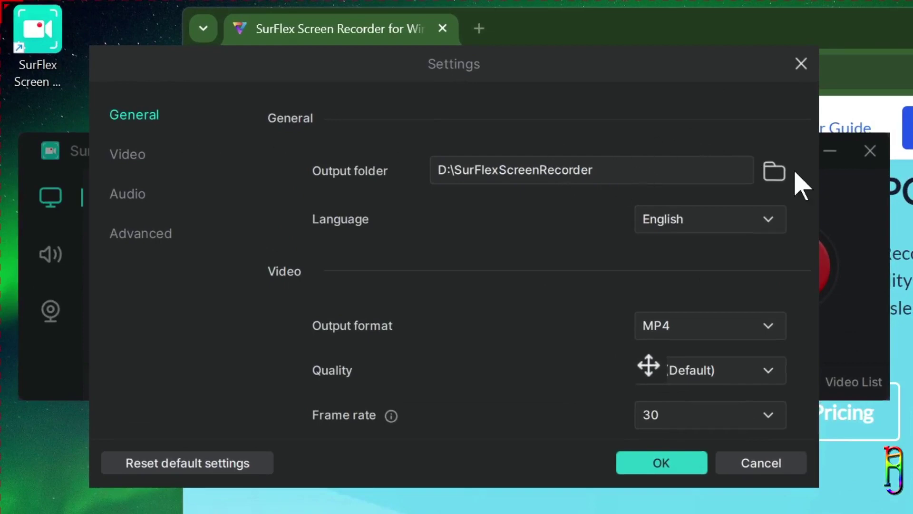
pyautogui.click(775, 171)
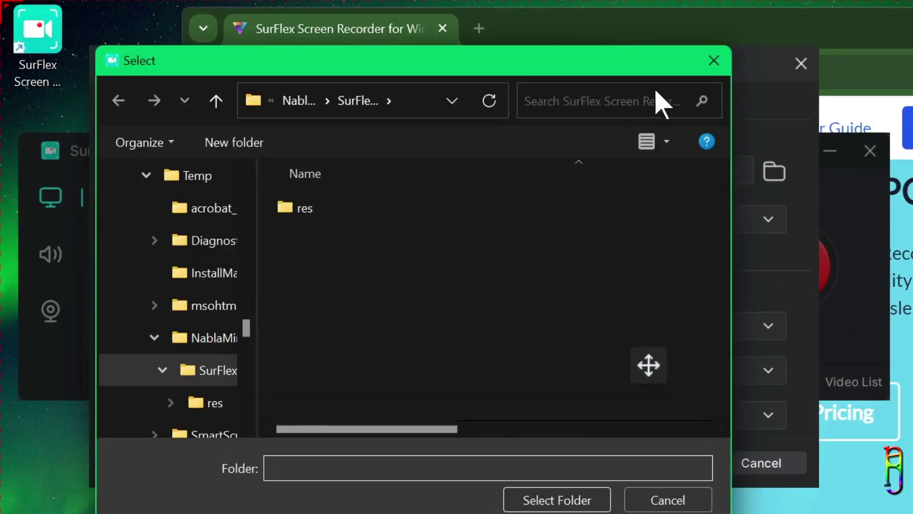
pyautogui.click(712, 59)
pyautogui.click(704, 226)
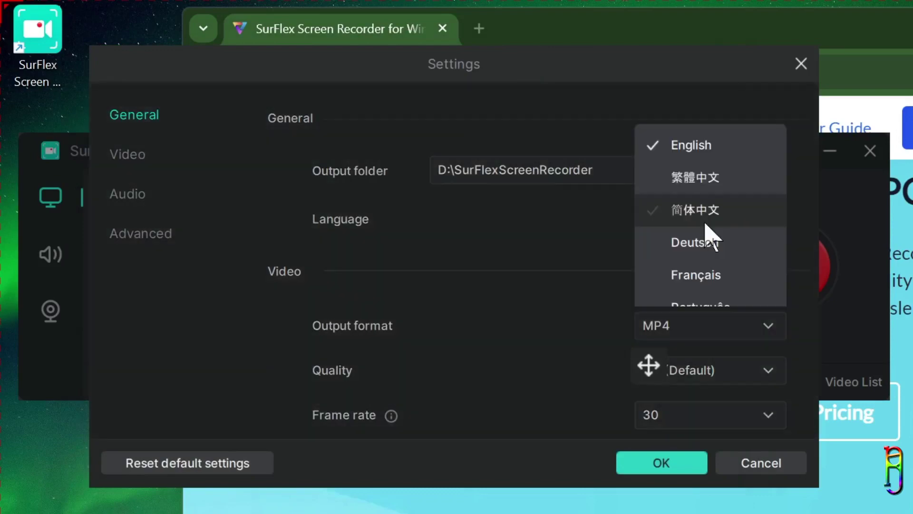
pyautogui.click(431, 251)
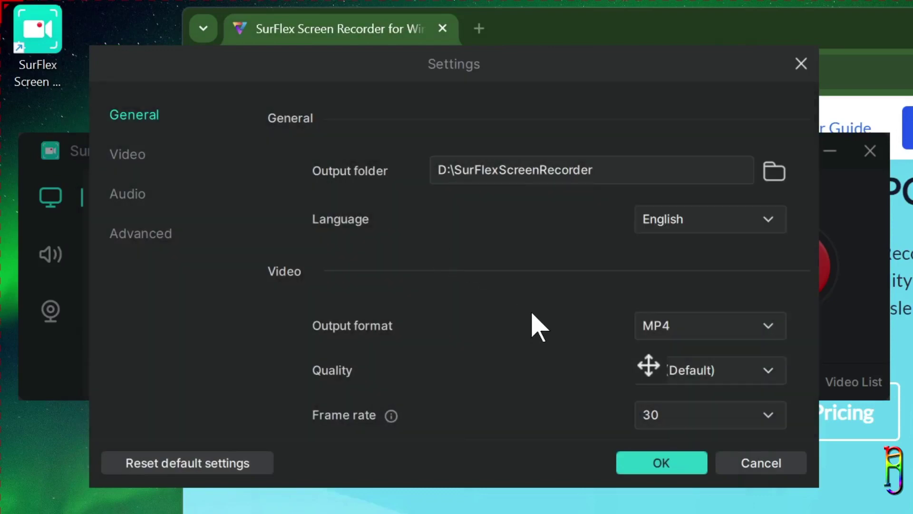
pyautogui.scroll(-3, 614, 281)
pyautogui.click(742, 195)
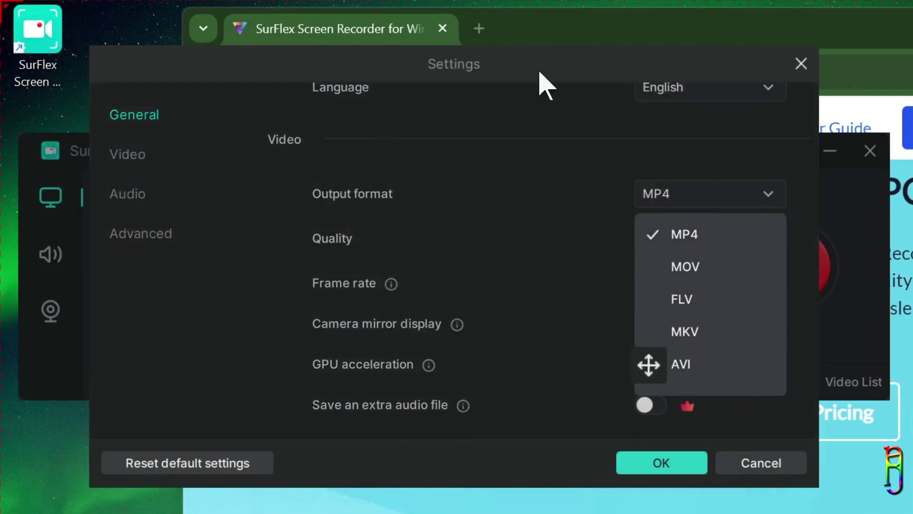
pyautogui.click(541, 247)
# Step: Keep 30 fps and enable GPU acceleration; the extra audio file option needs an upgrade
pyautogui.click(714, 295)
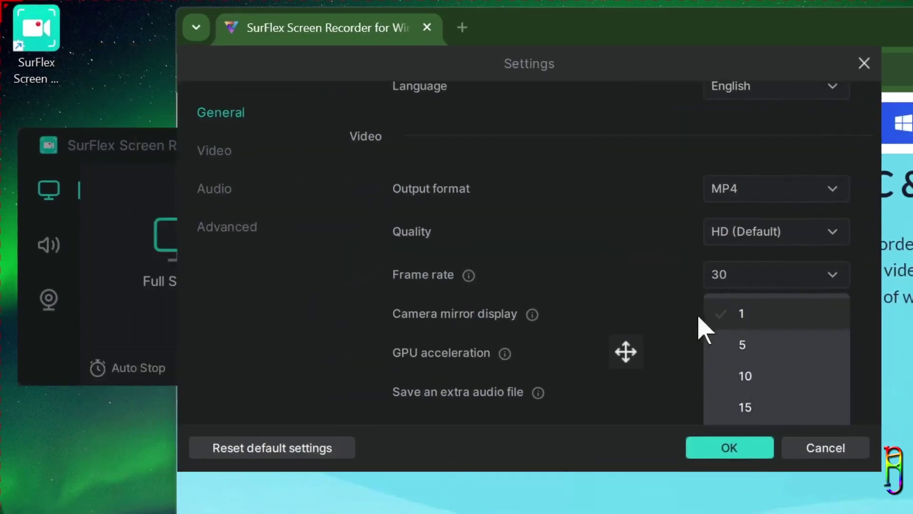
pyautogui.click(699, 318)
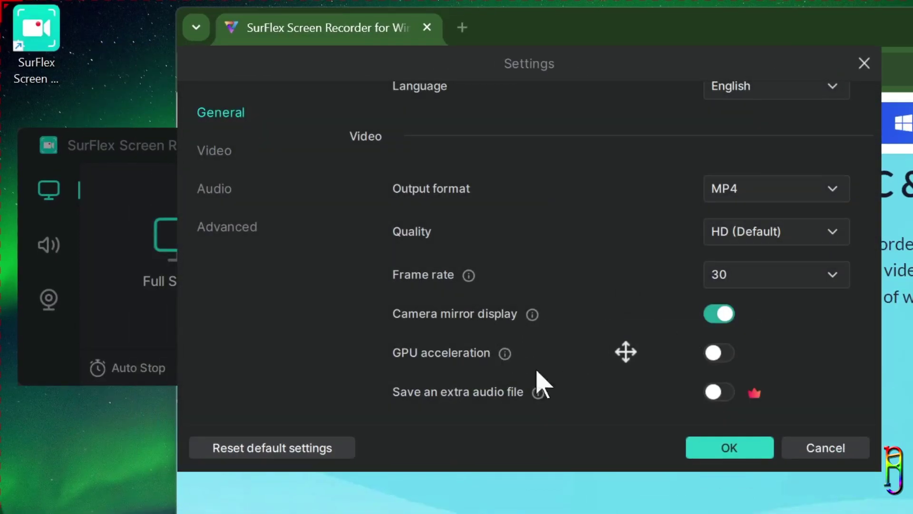
pyautogui.click(724, 353)
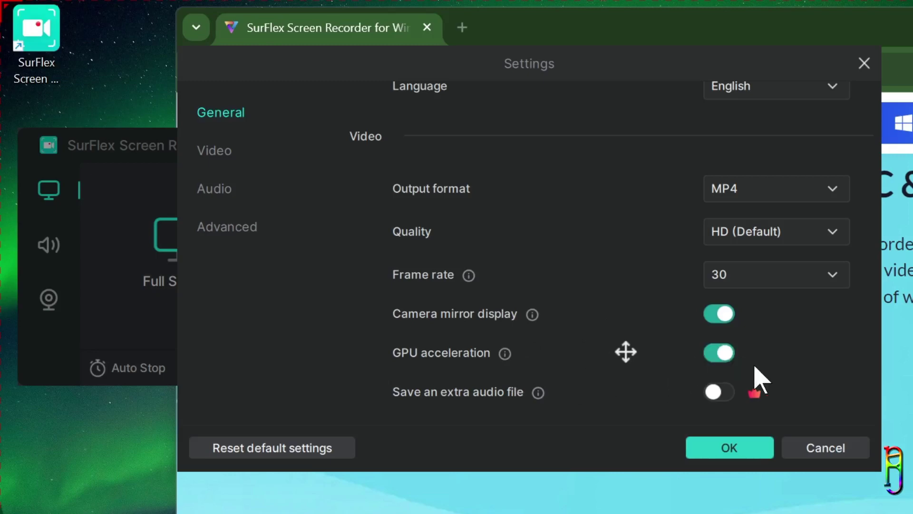
pyautogui.click(715, 393)
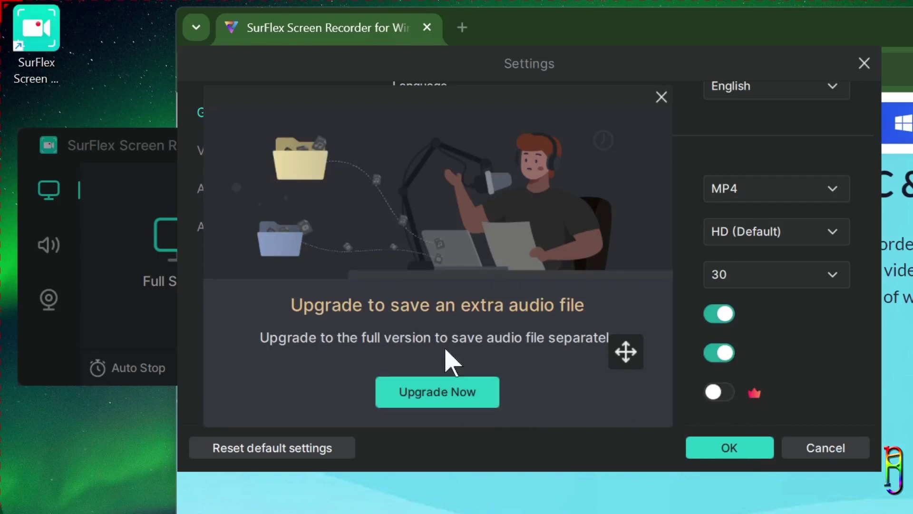
pyautogui.click(660, 98)
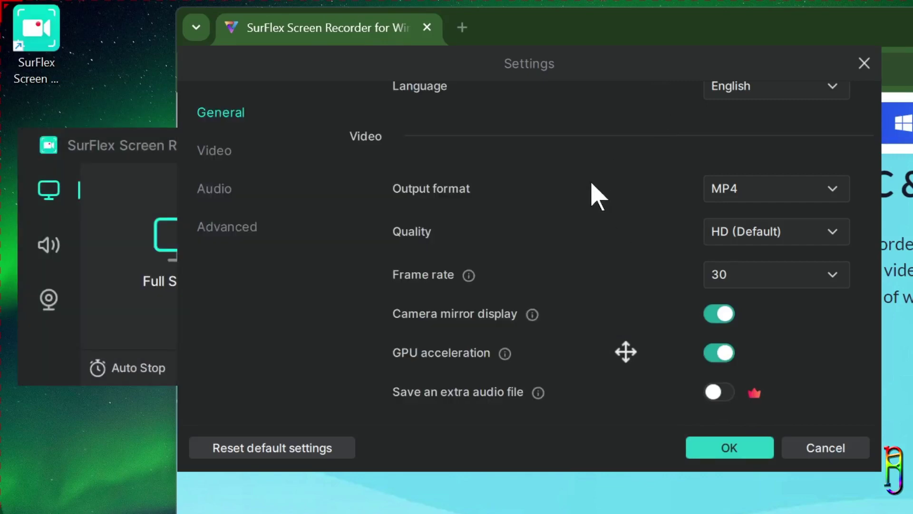
# Step: Keep the audio settings at MP3 format and 44100Hz sampling rate
pyautogui.click(214, 188)
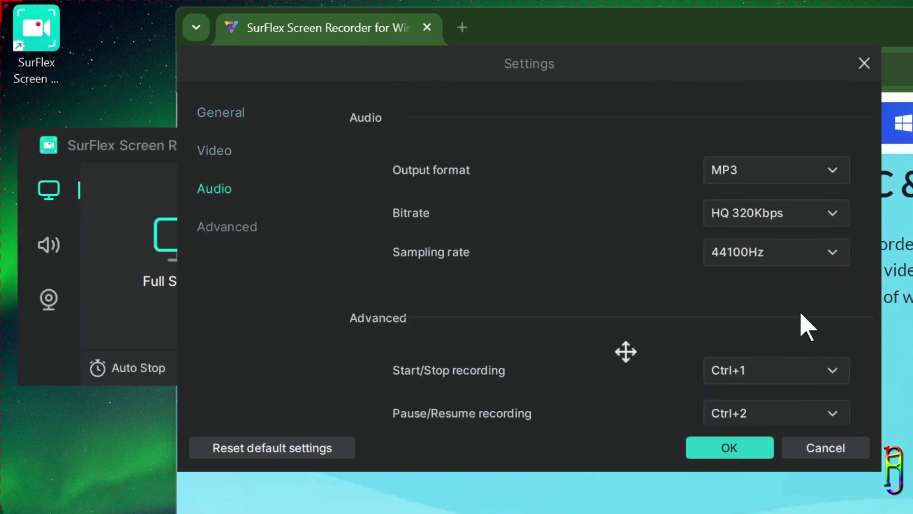
pyautogui.click(826, 176)
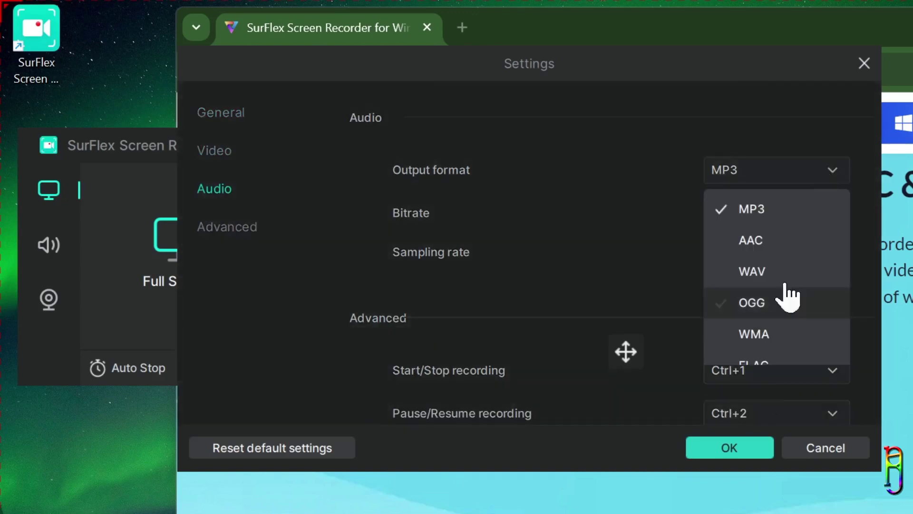
pyautogui.click(604, 258)
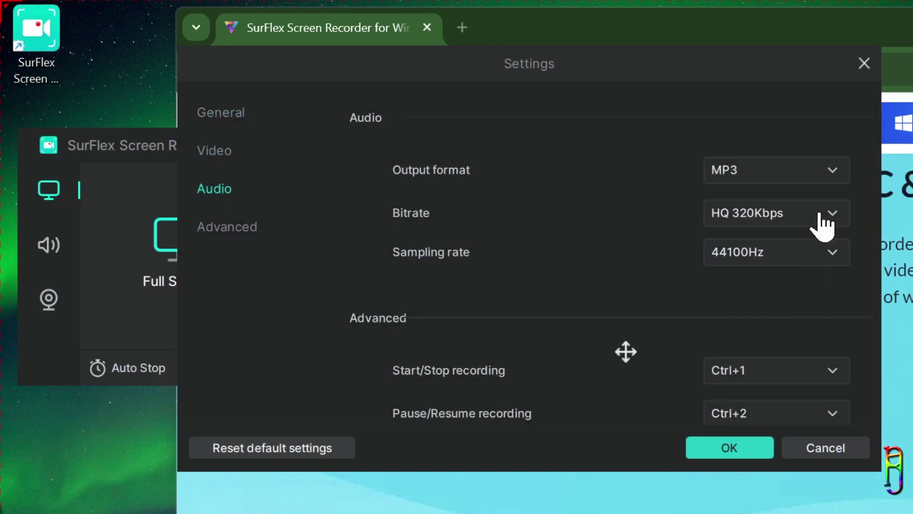
pyautogui.click(826, 252)
pyautogui.click(618, 306)
# Step: Keep hotkeys Ctrl+1 for start/stop, Ctrl+2 for pause/resume, and Ctrl+P for screenshots
pyautogui.scroll(-3, 618, 306)
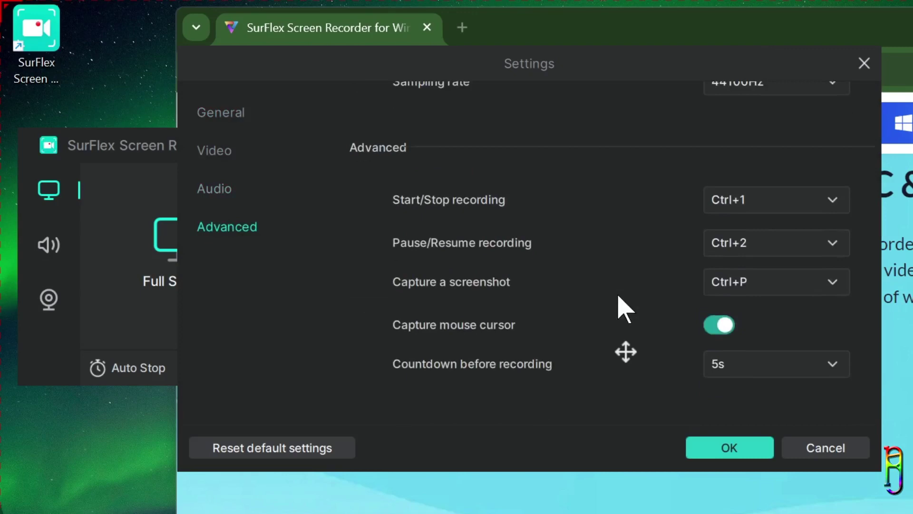
pyautogui.click(837, 215)
pyautogui.scroll(-3, 828, 305)
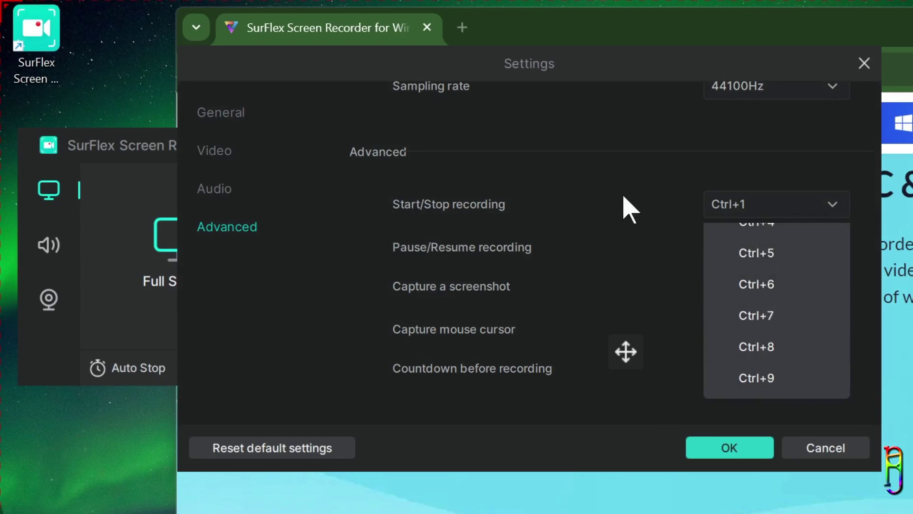
pyautogui.scroll(3, 818, 295)
pyautogui.click(685, 240)
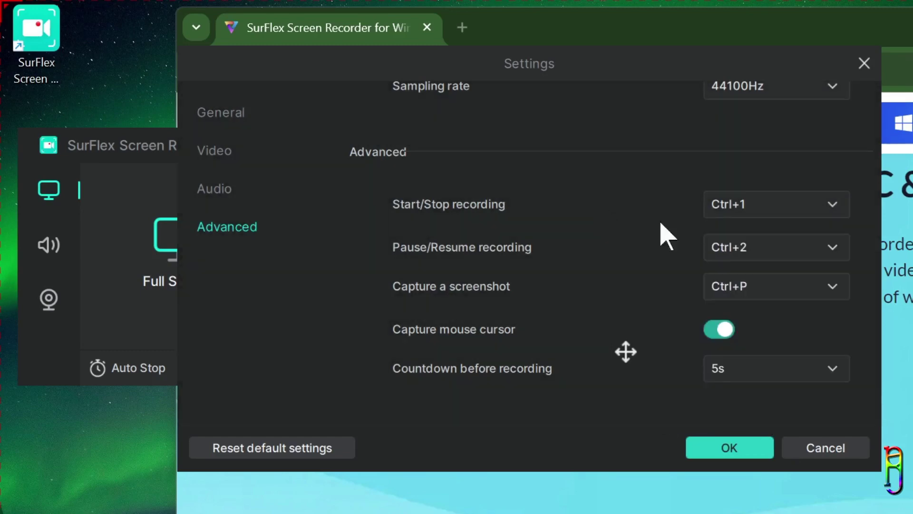
pyautogui.click(742, 254)
pyautogui.click(585, 204)
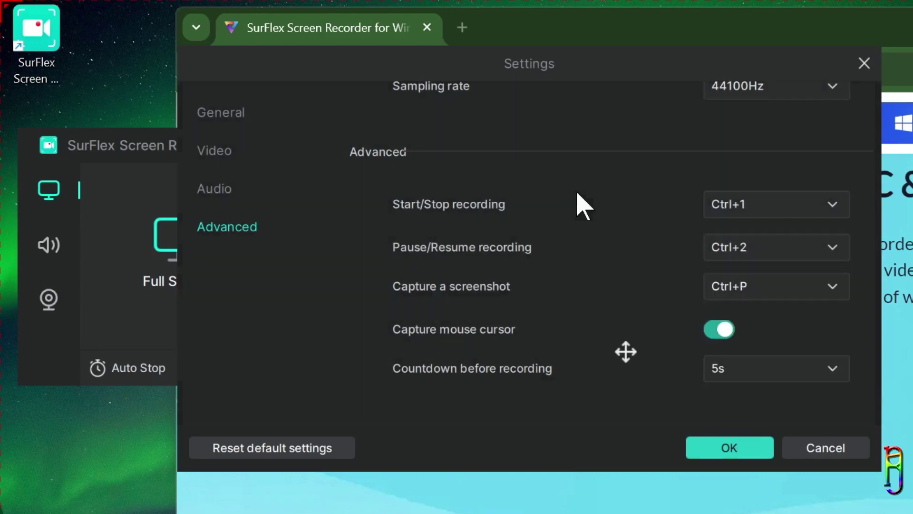
pyautogui.click(735, 299)
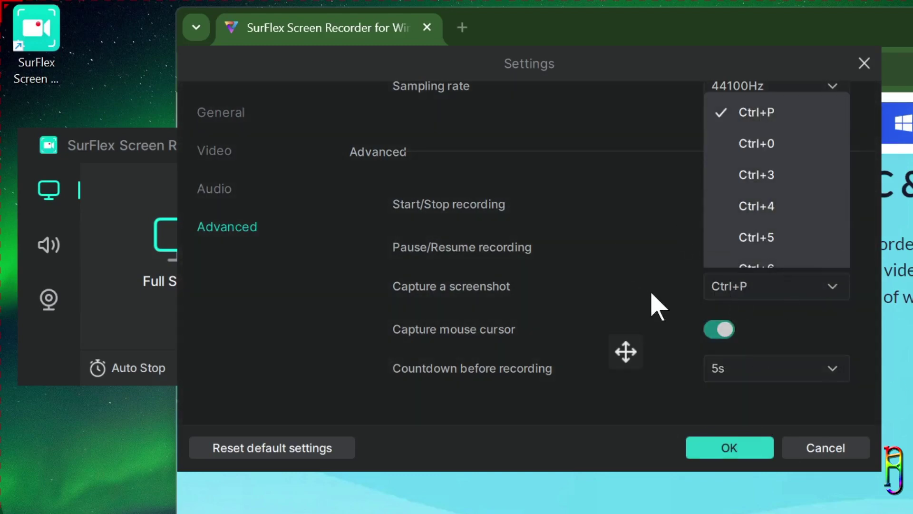
pyautogui.click(604, 210)
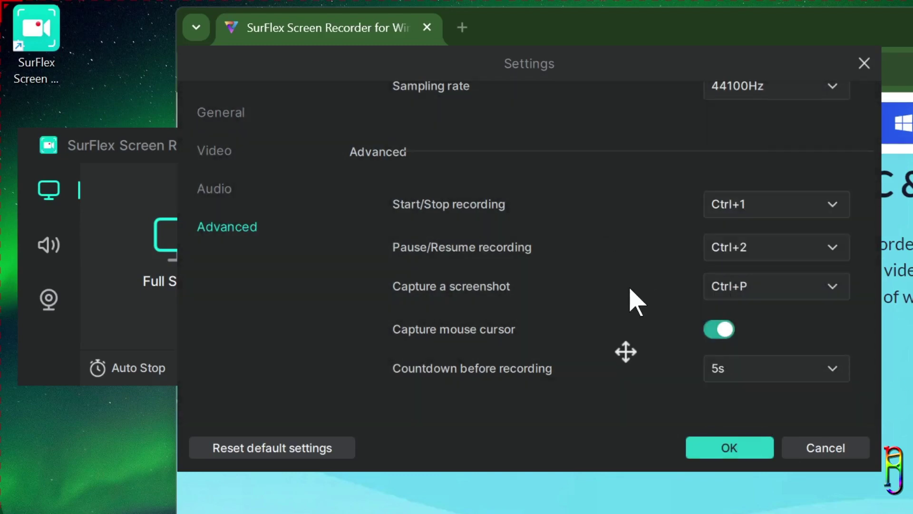
# Step: Leave Capture mouse cursor on, keep the 5s countdown, and save the settings
pyautogui.click(714, 330)
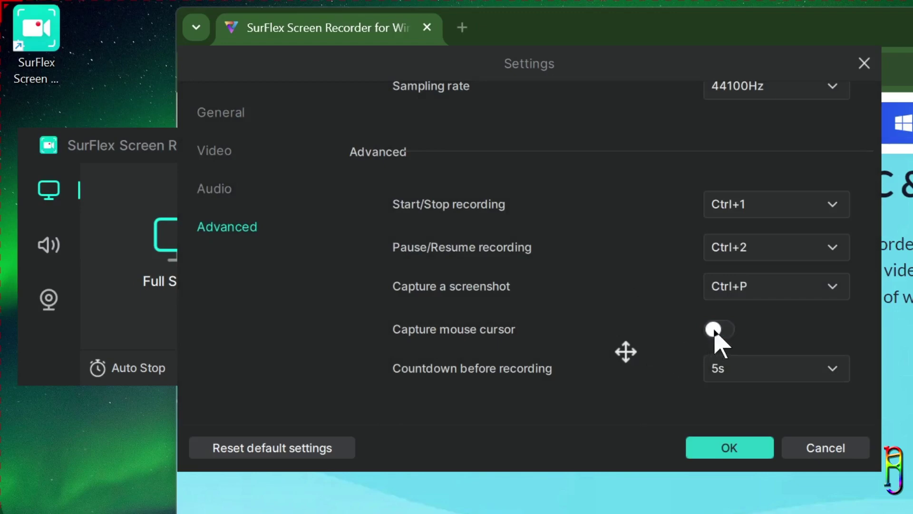
pyautogui.click(715, 331)
pyautogui.click(716, 330)
pyautogui.click(714, 330)
pyautogui.click(780, 373)
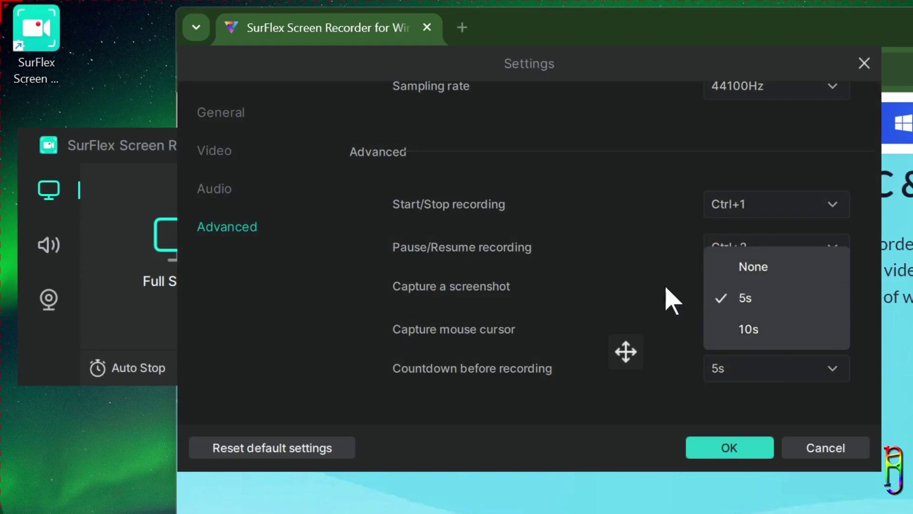
pyautogui.click(559, 447)
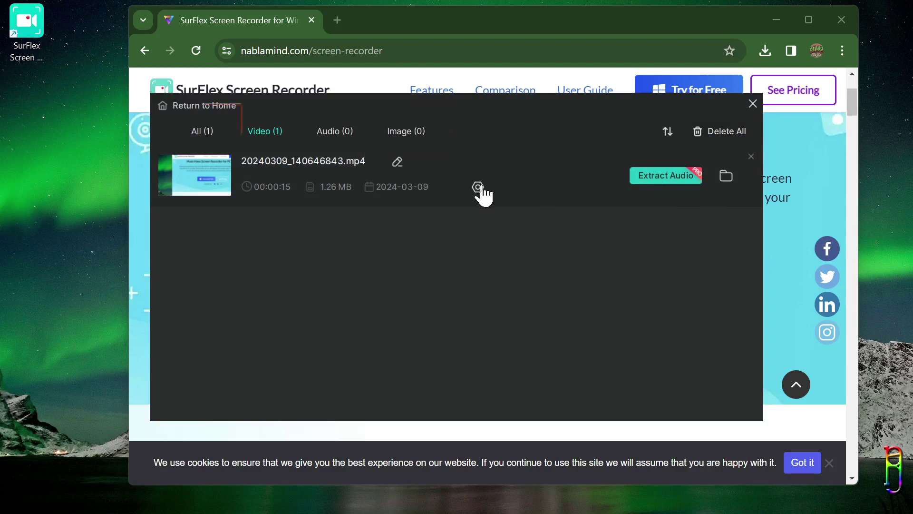
# Step: Open Extract Audio for the recording, keep MP3, and close it without extracting
pyautogui.click(478, 186)
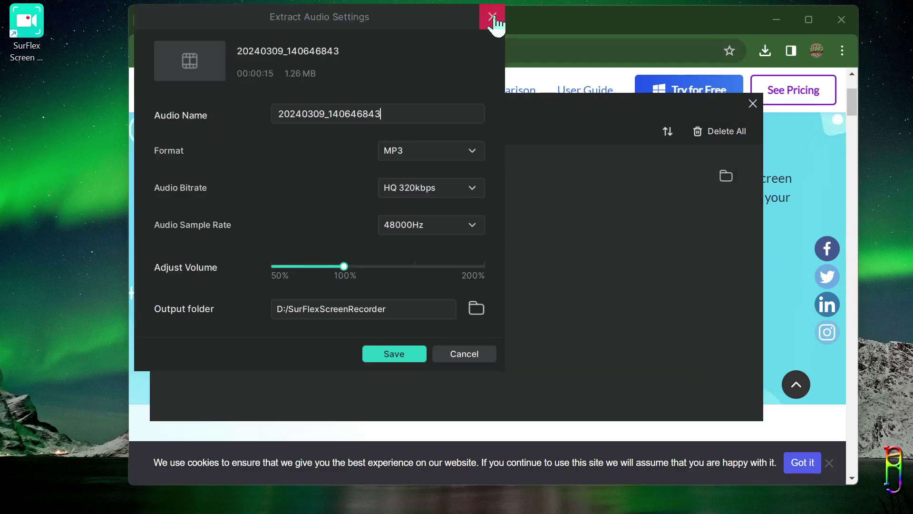
pyautogui.click(449, 150)
pyautogui.click(448, 151)
pyautogui.click(495, 37)
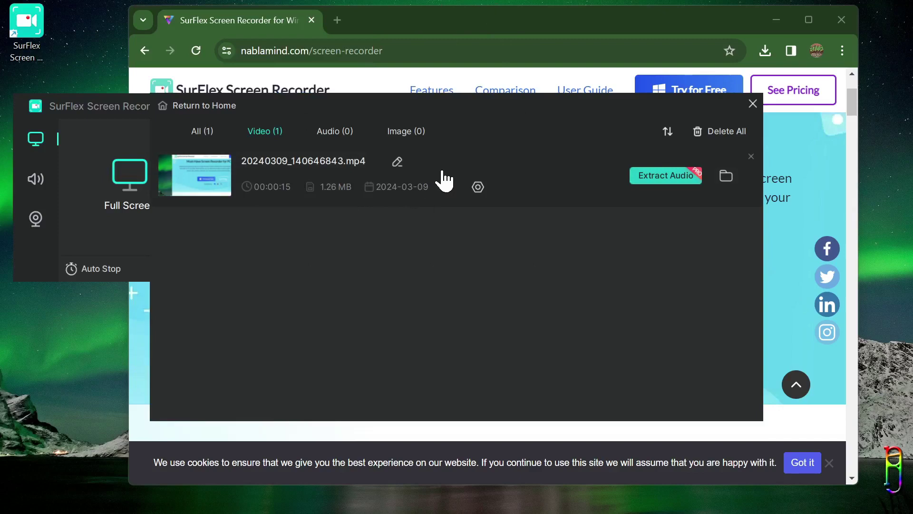
# Step: Cancel removing the recording from history, close Video List, and open Auto Stop
pyautogui.click(751, 156)
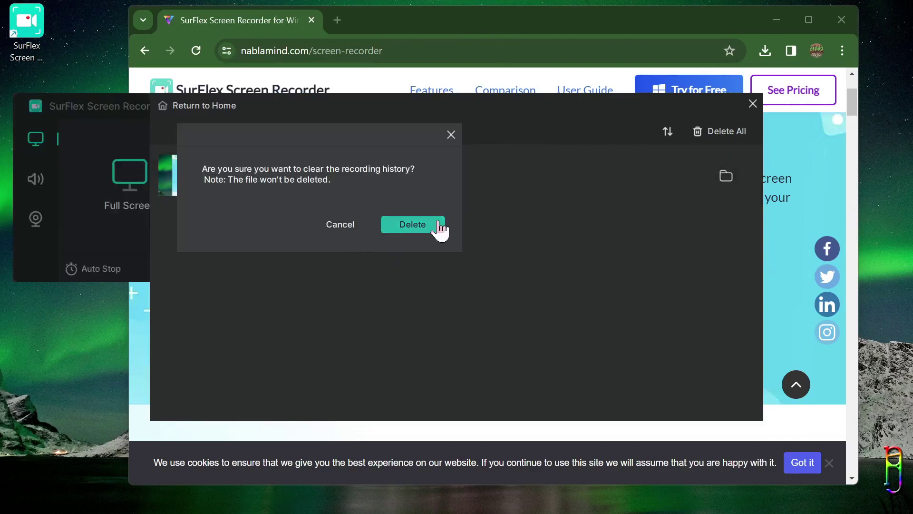
pyautogui.click(352, 228)
pyautogui.click(753, 104)
pyautogui.click(306, 319)
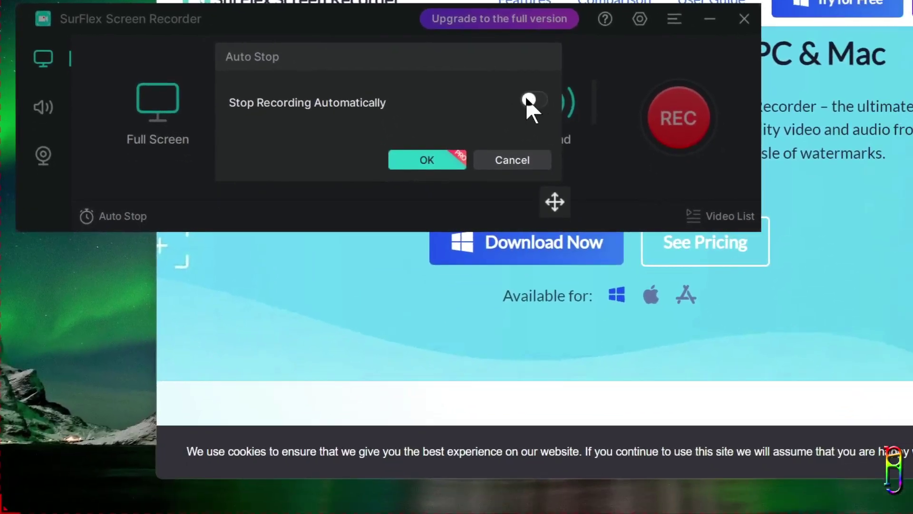
# Step: Try Stop Recording Automatically and its completion actions, turn it back off, and open the main menu
pyautogui.click(531, 100)
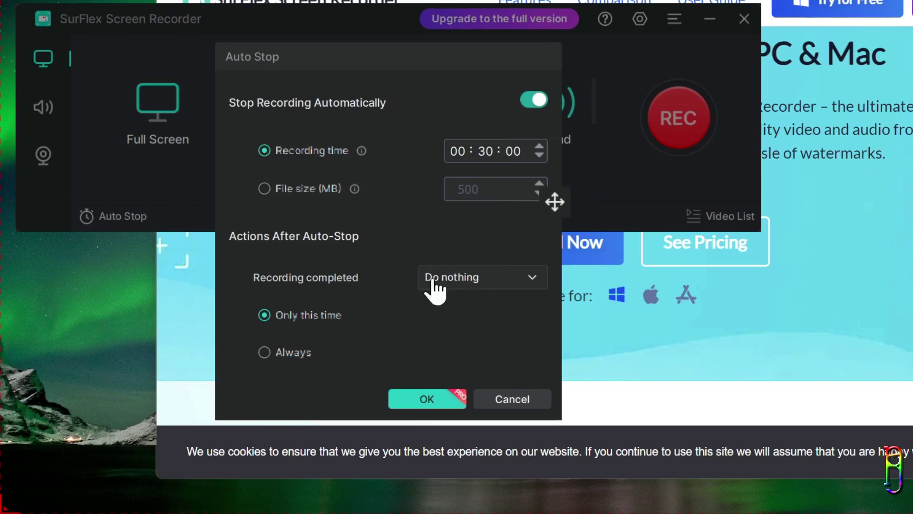
pyautogui.click(466, 281)
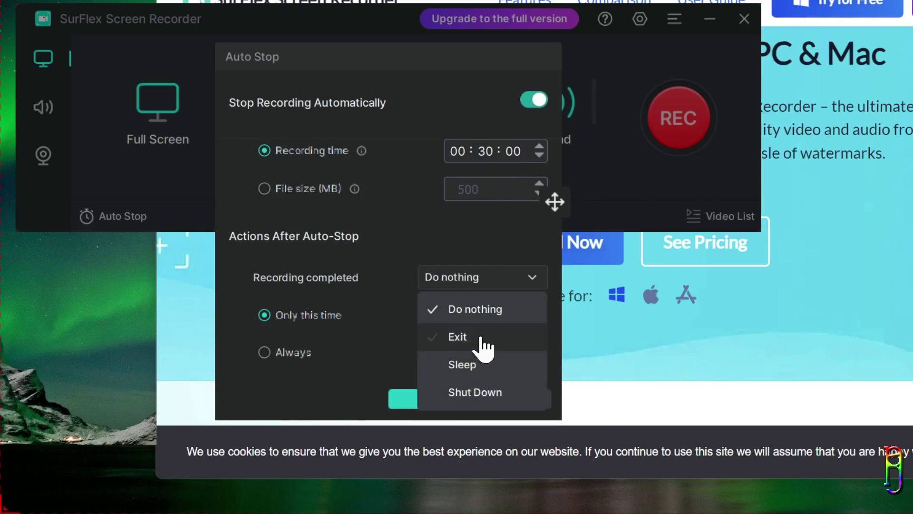
pyautogui.click(533, 100)
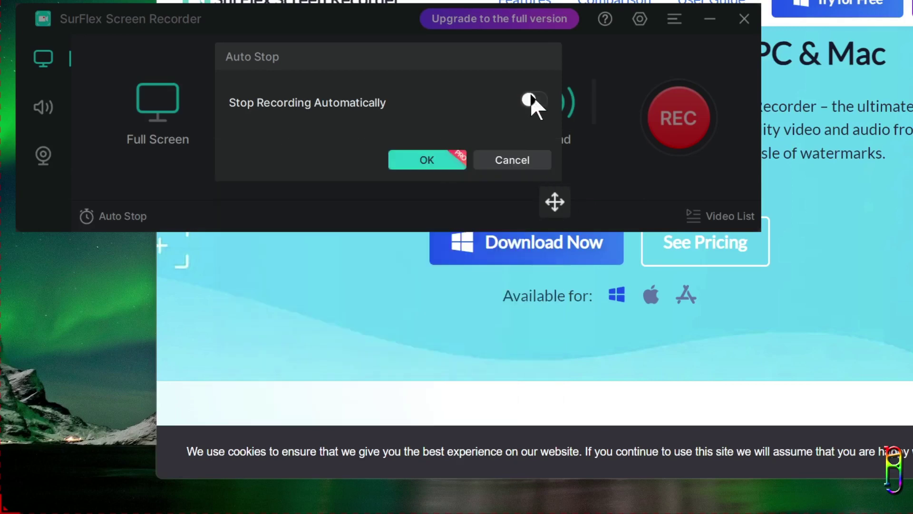
pyautogui.click(517, 160)
pyautogui.click(673, 21)
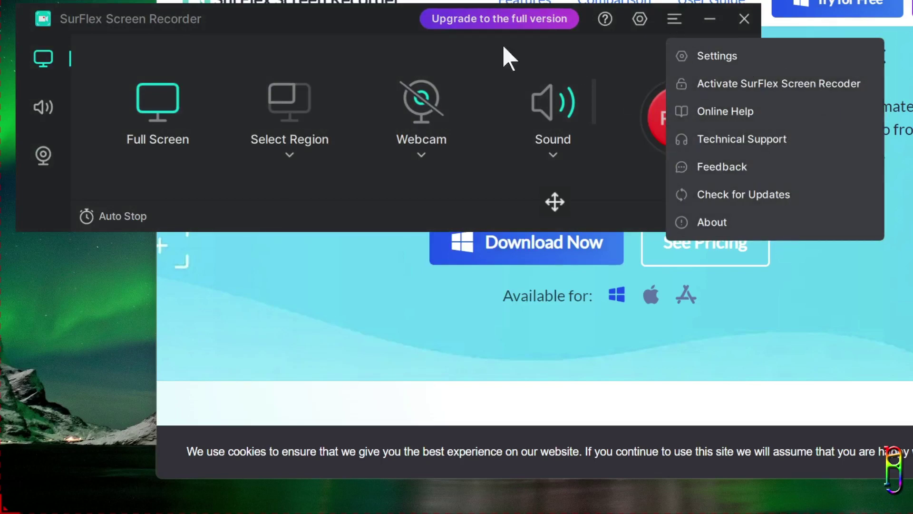
# Step: Choose Activate from the main menu, paste the license code, and activate the full version
pyautogui.click(660, 18)
pyautogui.click(661, 19)
pyautogui.click(793, 90)
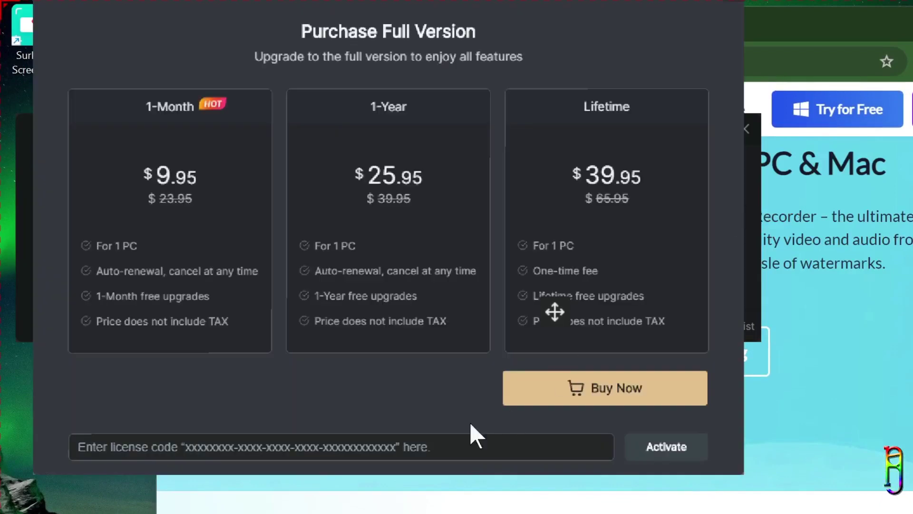
pyautogui.click(466, 451)
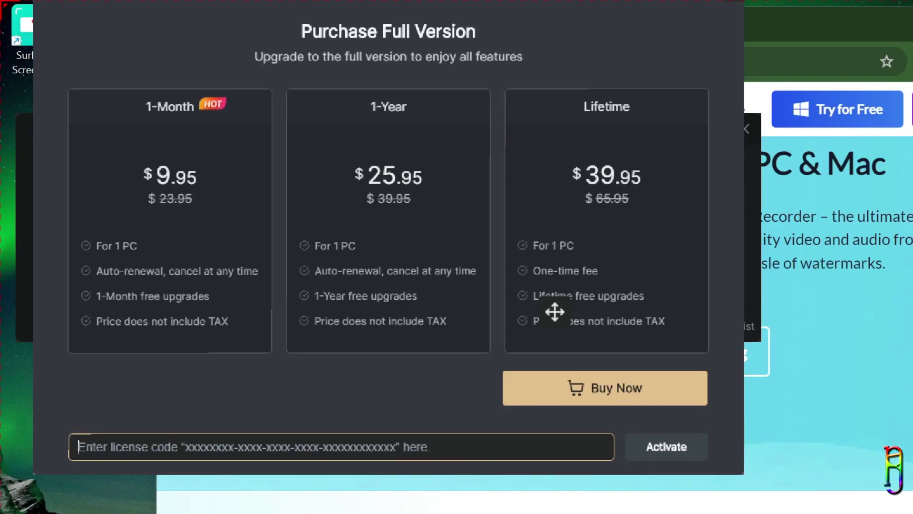
pyautogui.hotkey('ctrl', 'v')
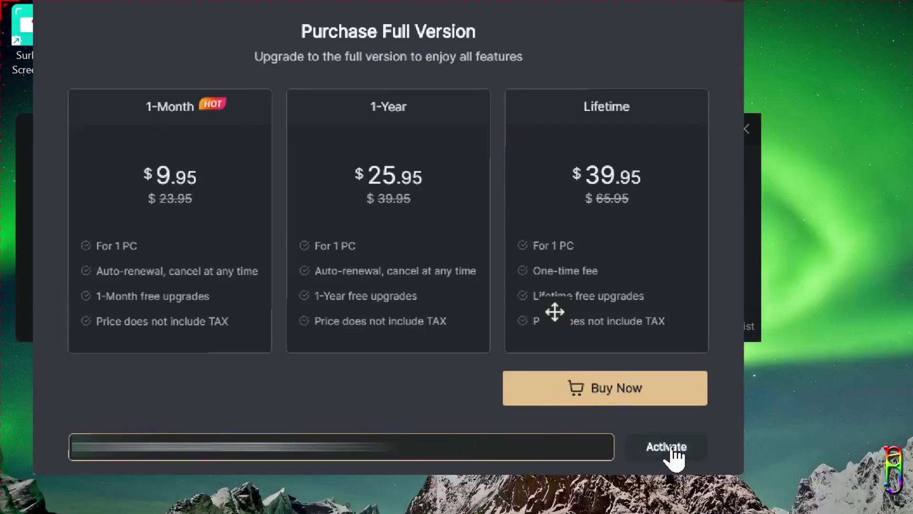
pyautogui.click(667, 447)
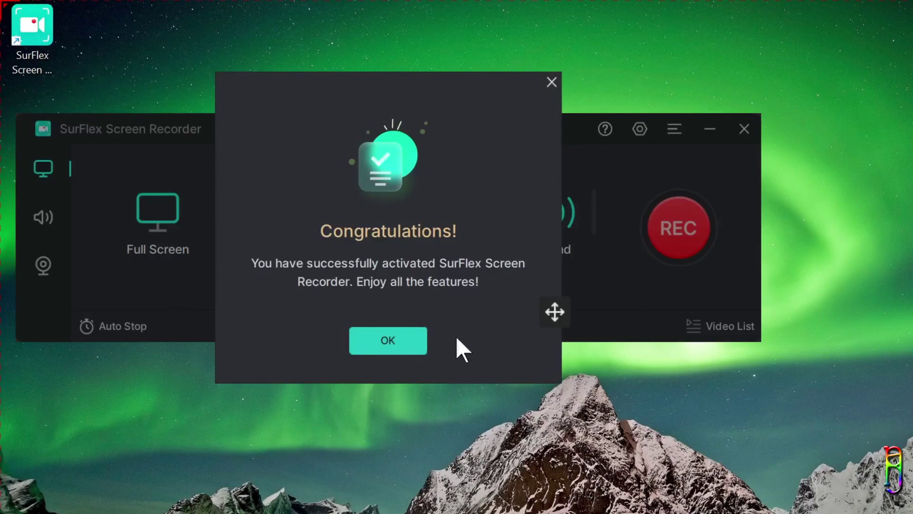
# Step: Dismiss the activation message, then try a 30-minute Auto Stop (Pro-only) and cancel it unsaved
pyautogui.click(391, 345)
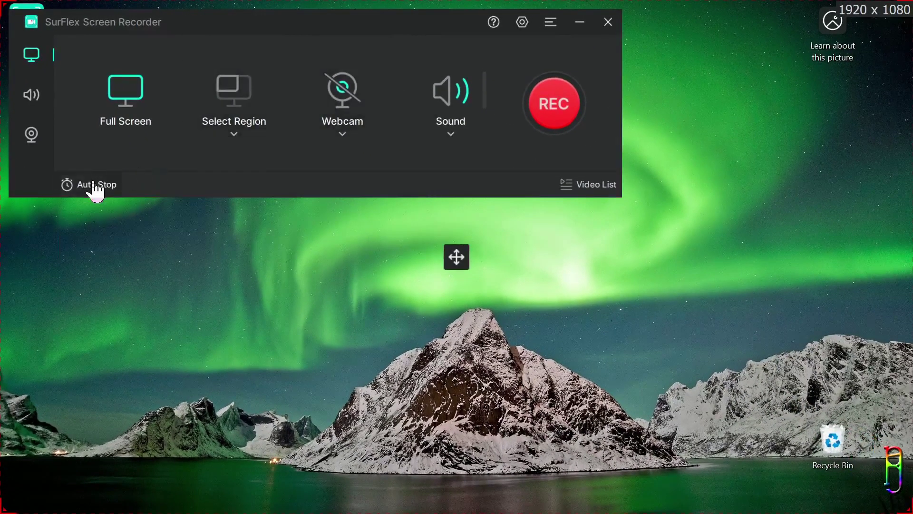
pyautogui.click(94, 185)
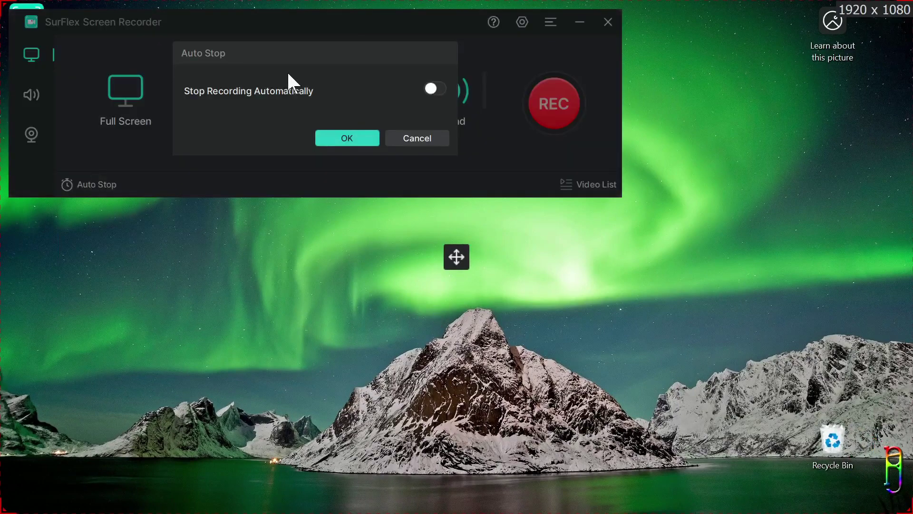
pyautogui.click(435, 89)
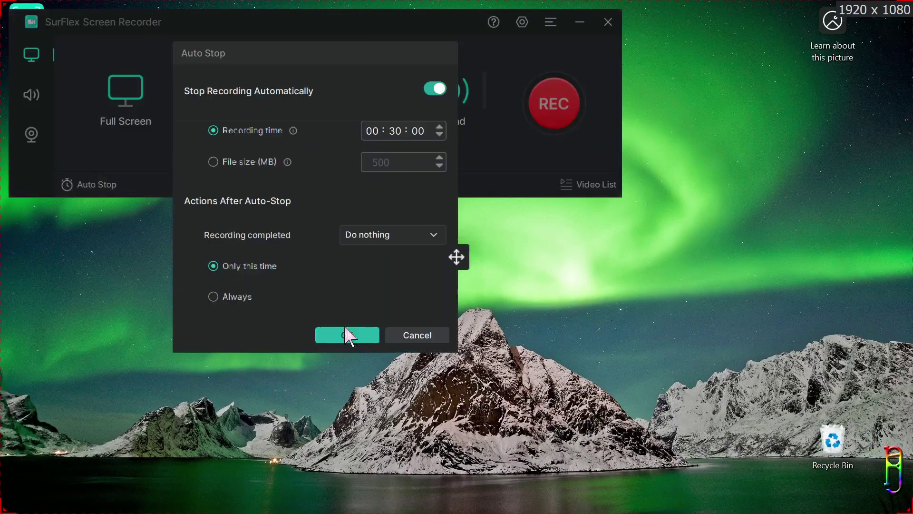
pyautogui.click(360, 334)
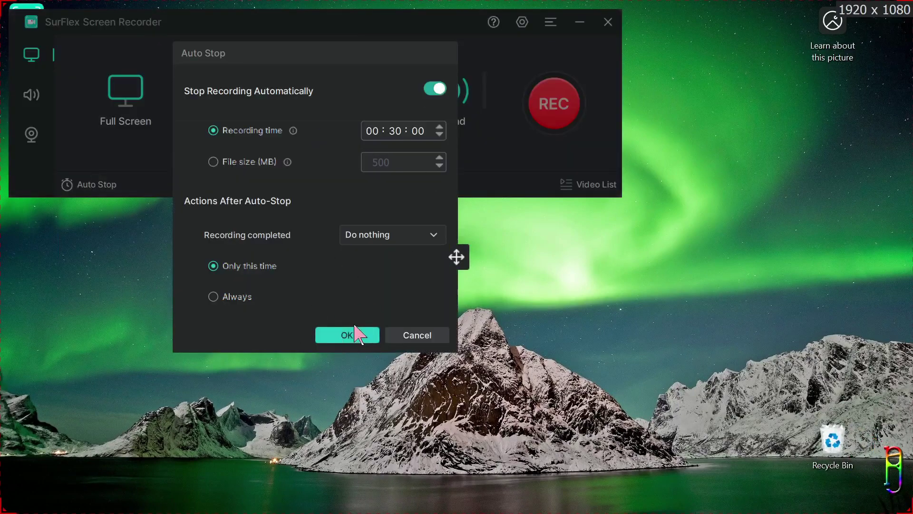
pyautogui.click(435, 336)
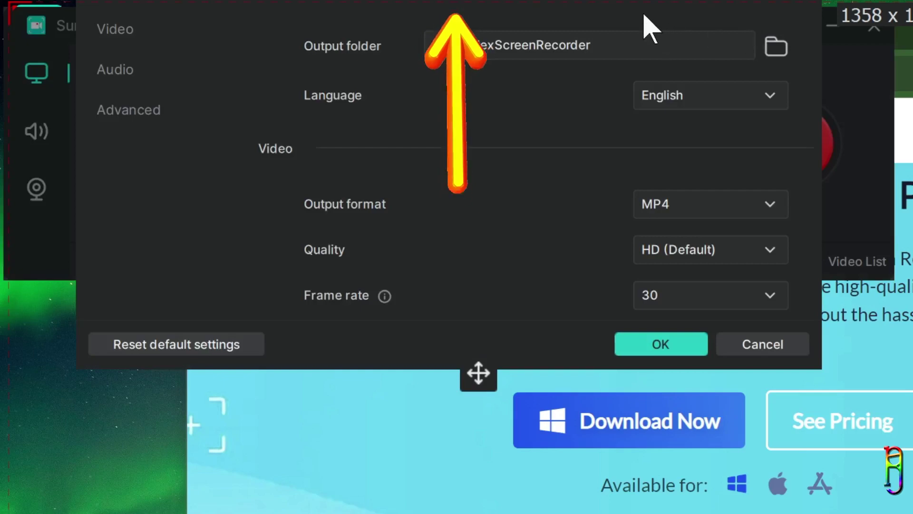
# Step: Filter the recordings list to videos only, then open and close the recorder Settings
pyautogui.scroll(2, 648, 57)
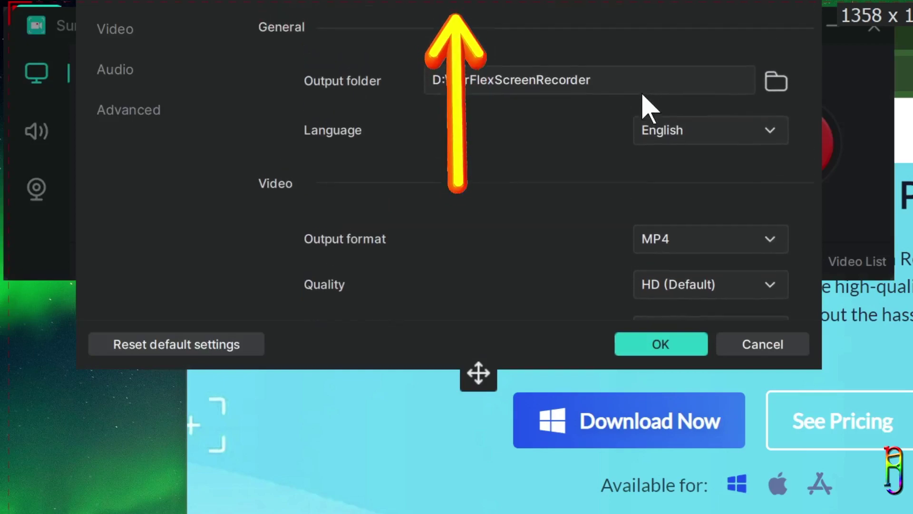
pyautogui.scroll(-5, 634, 188)
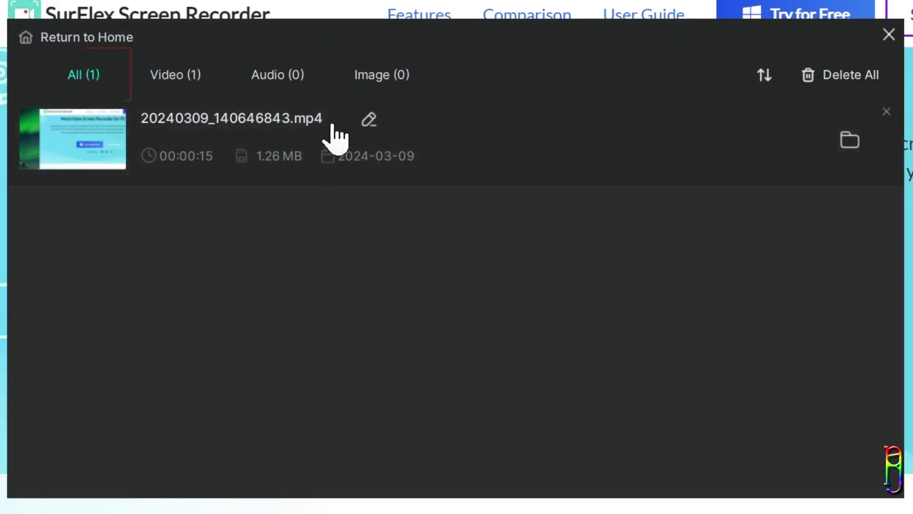
pyautogui.click(193, 80)
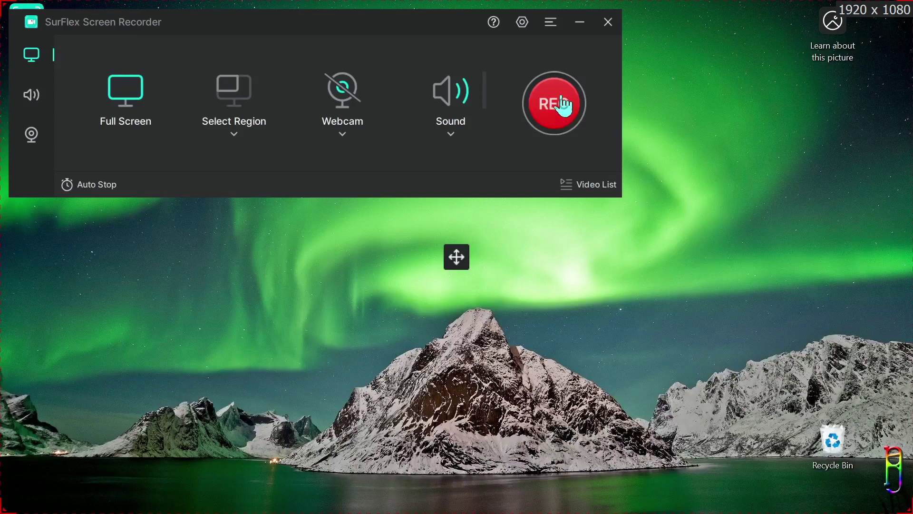
pyautogui.click(551, 24)
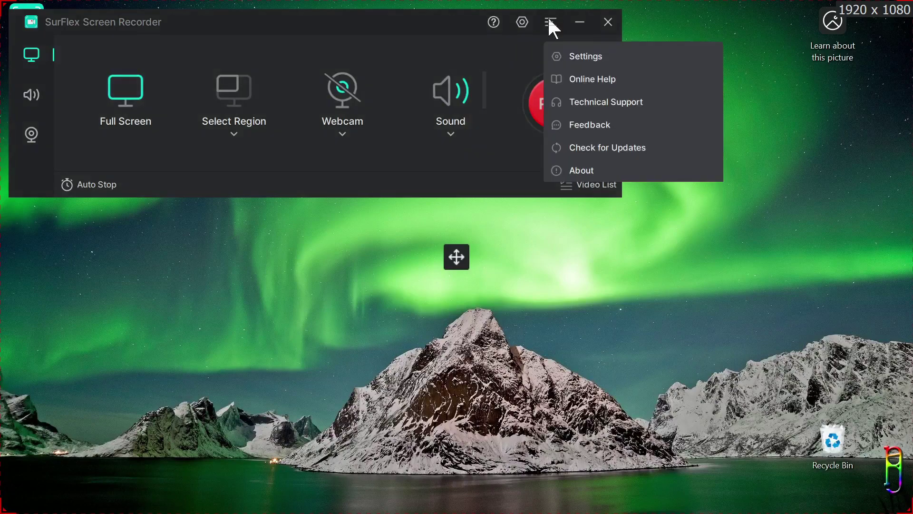
pyautogui.click(585, 56)
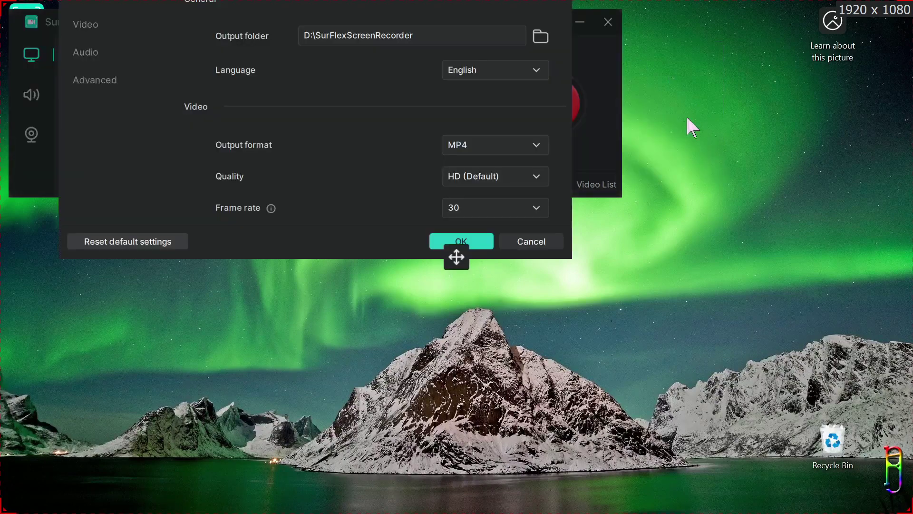
pyautogui.click(528, 241)
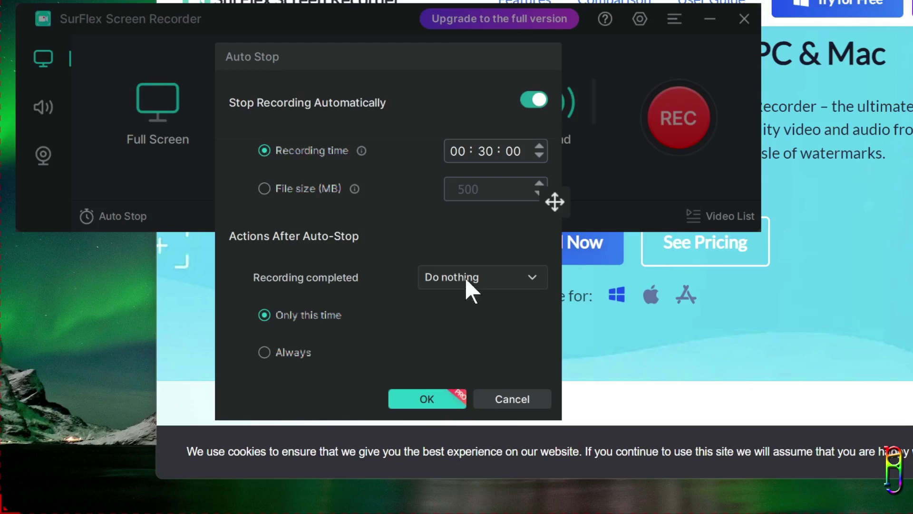
# Step: Keep Do nothing as the after-stop action, centre the recorder, and start full-screen and OBS recordings
pyautogui.click(466, 280)
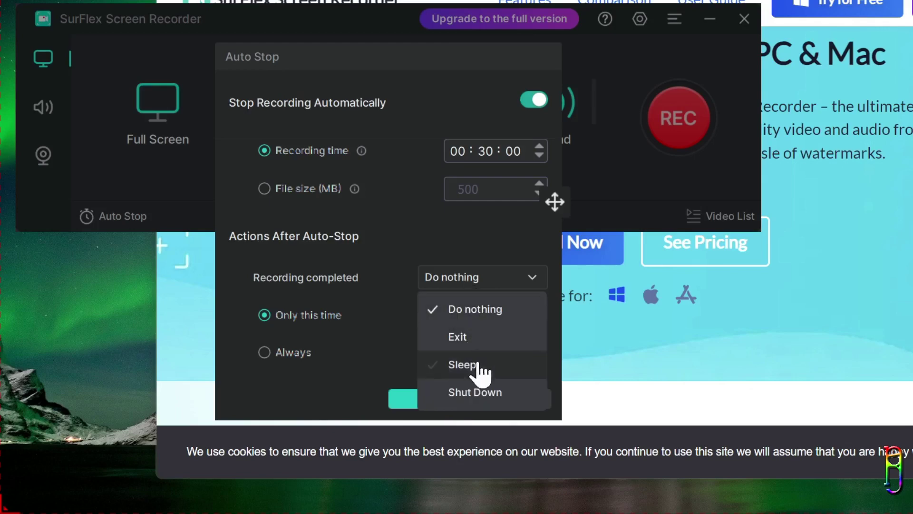
pyautogui.click(385, 250)
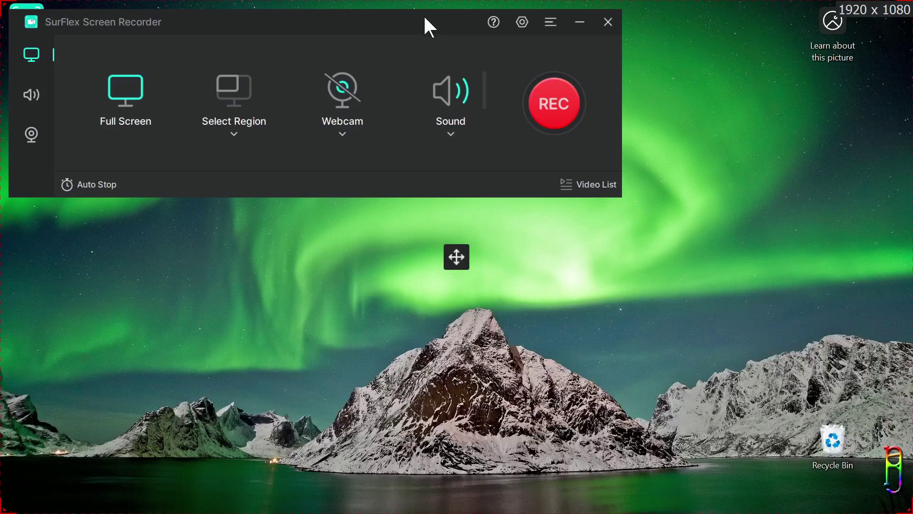
pyautogui.moveTo(424, 22); pyautogui.dragTo(532, 143)
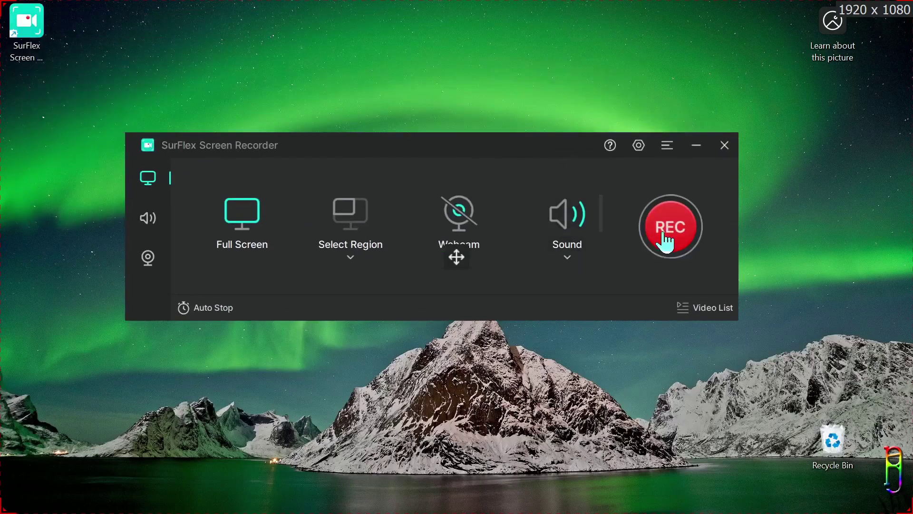
pyautogui.click(659, 218)
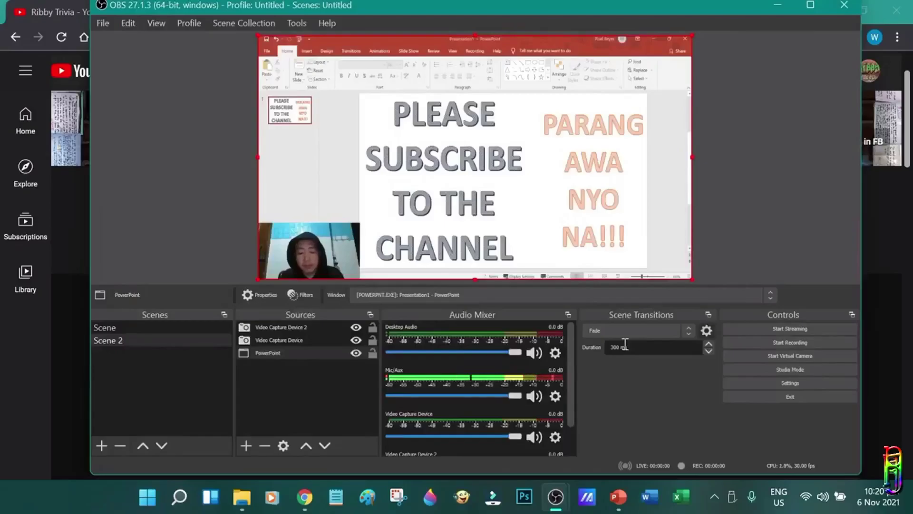
pyautogui.click(759, 343)
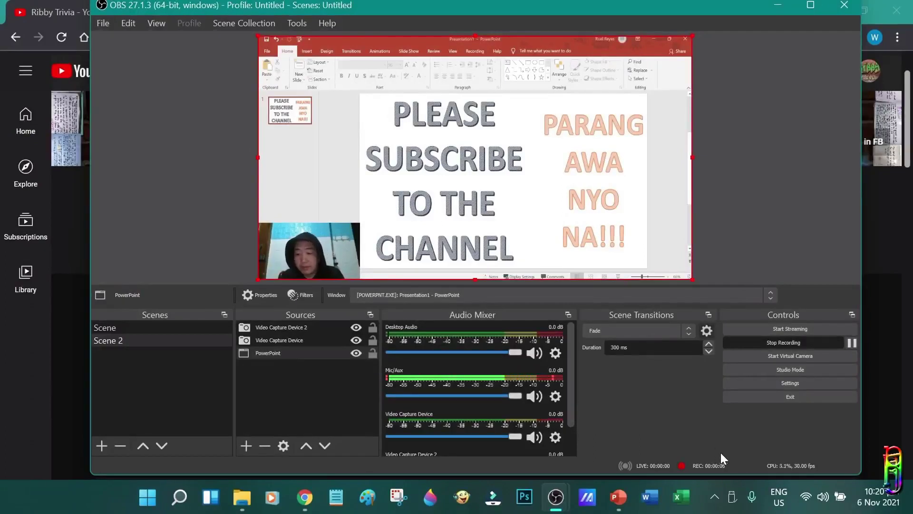
# Step: Stop the OBS recording and look through its Hotkeys and Advanced settings
pyautogui.click(812, 331)
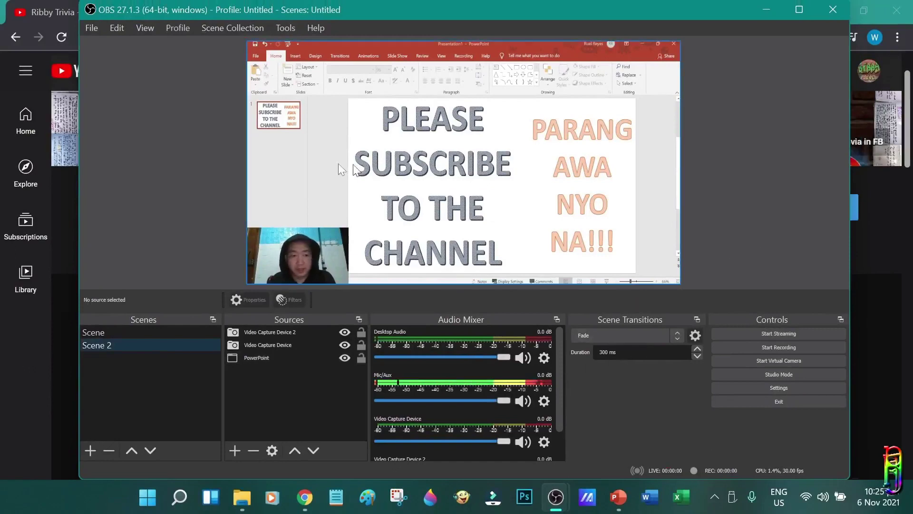
pyautogui.click(88, 27)
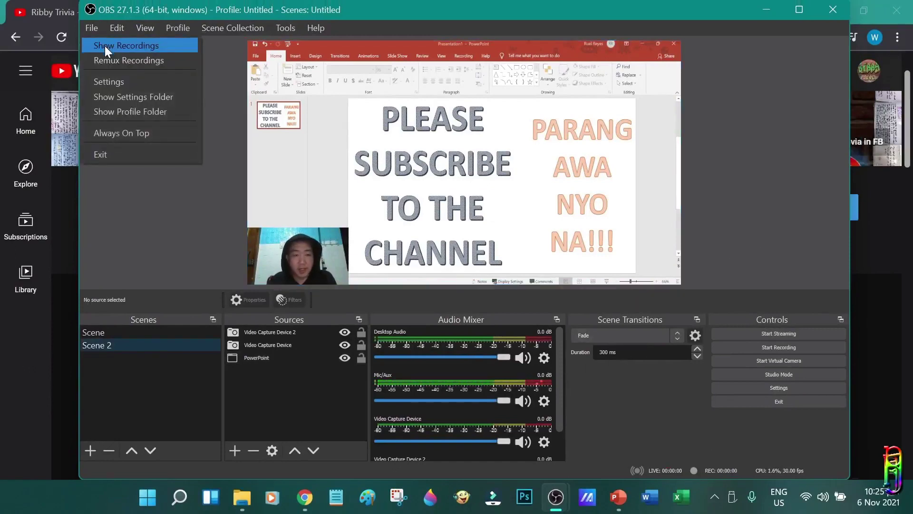
pyautogui.click(108, 81)
pyautogui.click(164, 211)
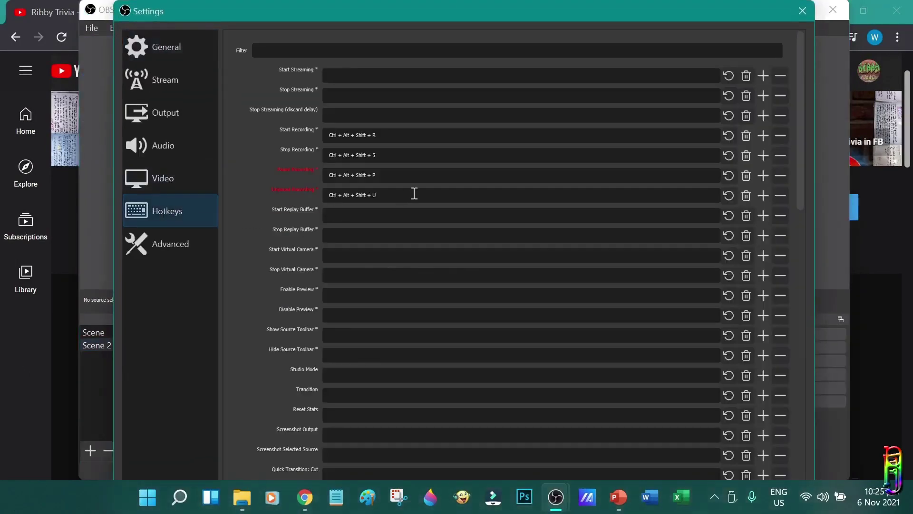
pyautogui.click(161, 243)
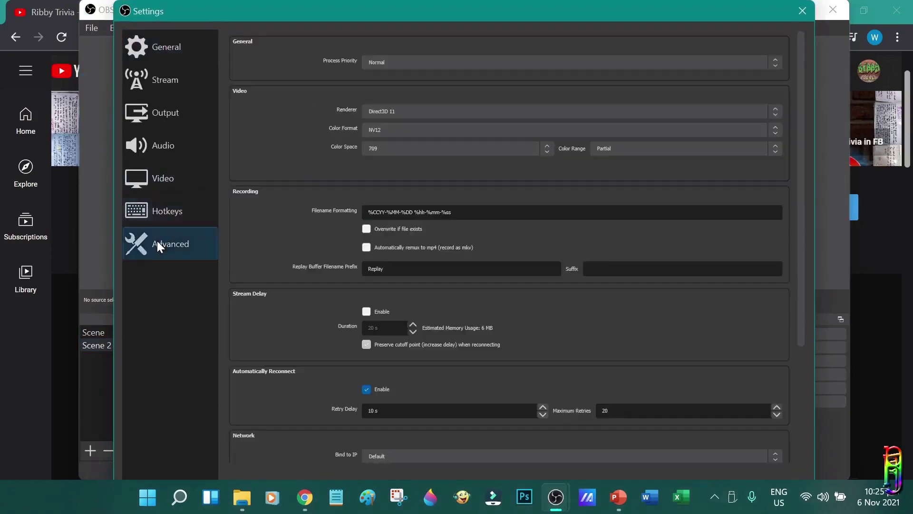
# Step: Close OBS Settings and switch the preview from Scene back to Scene 2
pyautogui.click(802, 11)
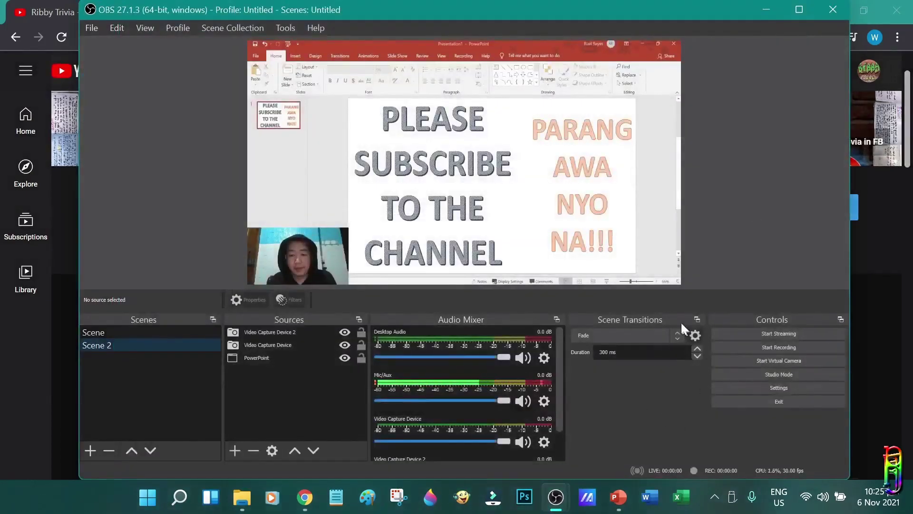
pyautogui.click(125, 333)
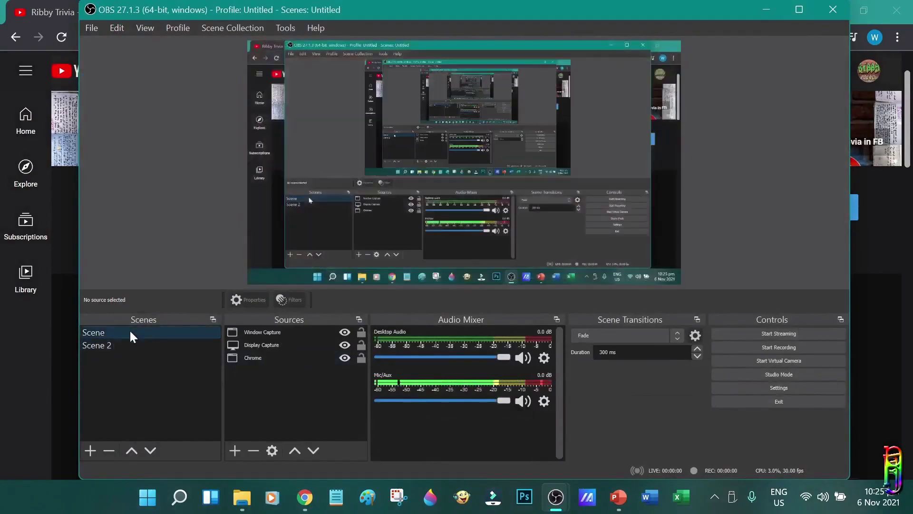
pyautogui.click(122, 341)
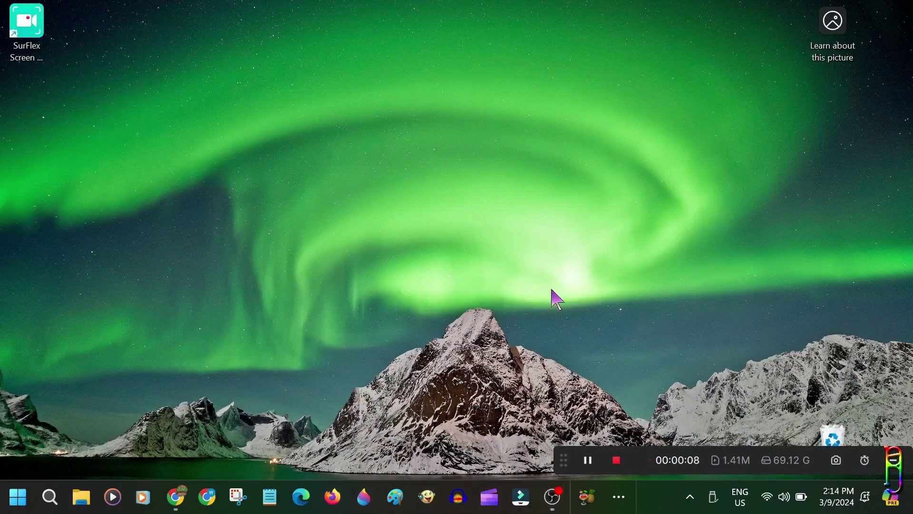
# Step: Move the floating recording toolbar to the top and stop the 24-second desktop recording
pyautogui.moveTo(48, 29); pyautogui.dragTo(267, 73)
pyautogui.moveTo(641, 470); pyautogui.dragTo(513, 27)
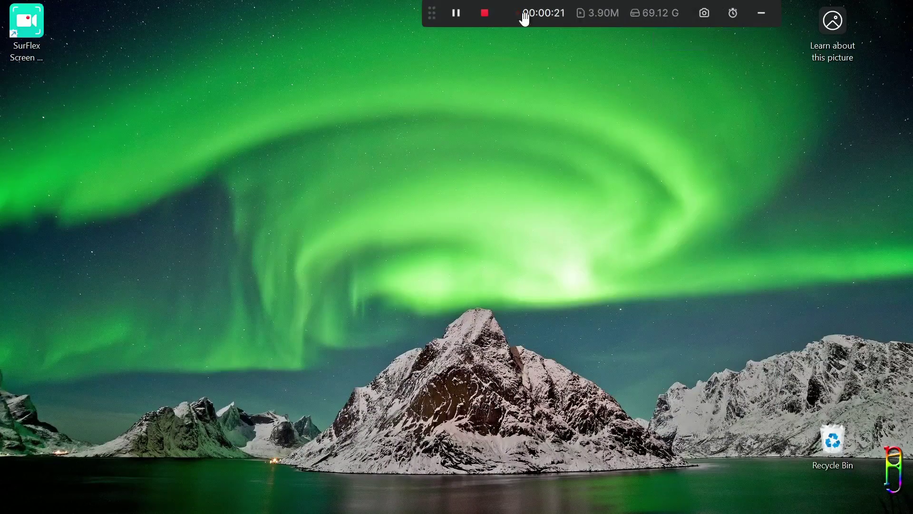
pyautogui.click(488, 22)
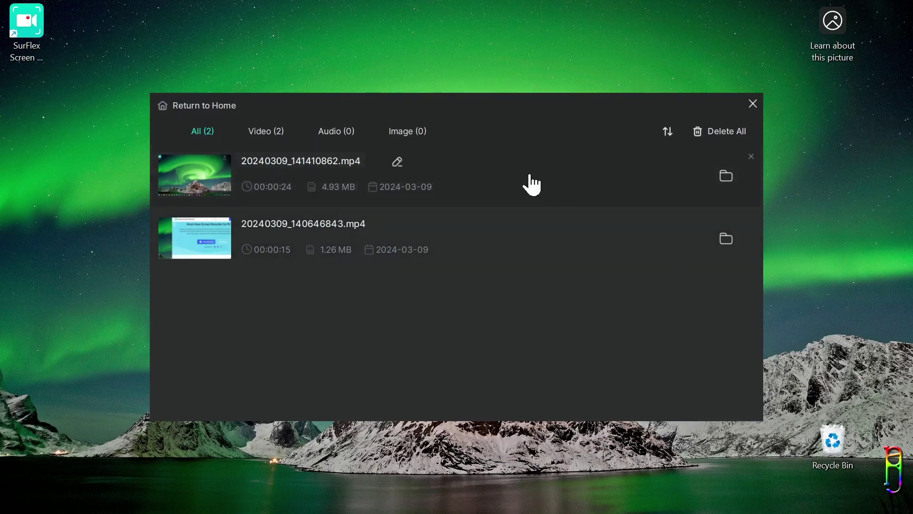
# Step: Play the new recording, then delete the older 20240309_140646843.mp4 from the list
pyautogui.doubleClick(619, 196)
pyautogui.click(867, 20)
pyautogui.click(751, 219)
pyautogui.click(523, 263)
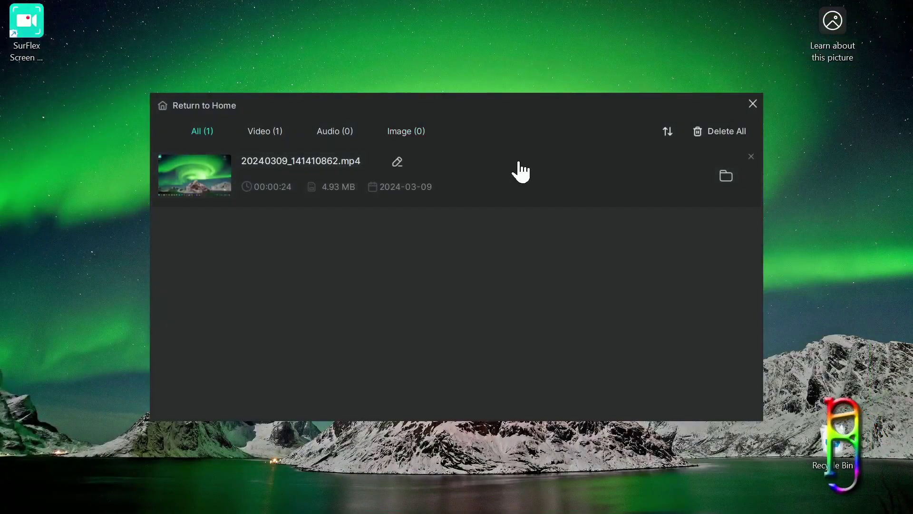
# Step: Switch the list to image captures and back to all, then reposition the recordings window
pyautogui.click(401, 133)
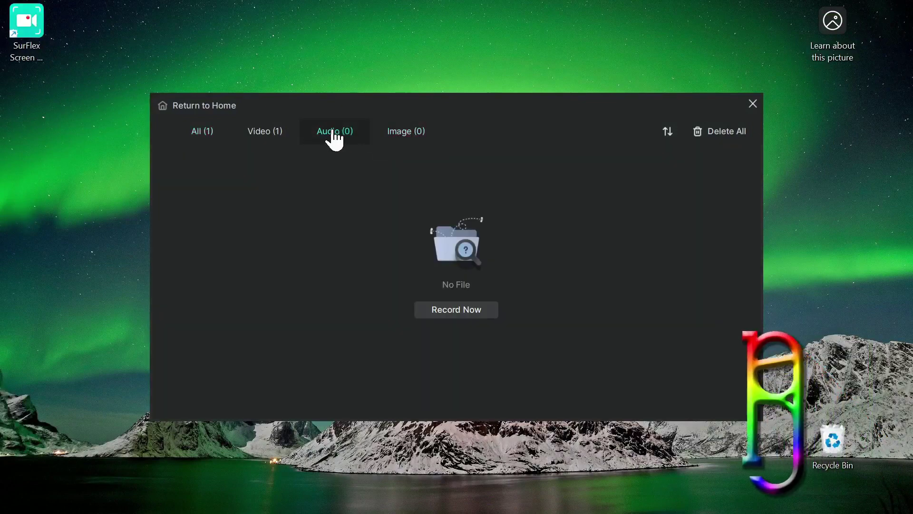
pyautogui.click(209, 133)
pyautogui.moveTo(474, 108); pyautogui.dragTo(434, 83)
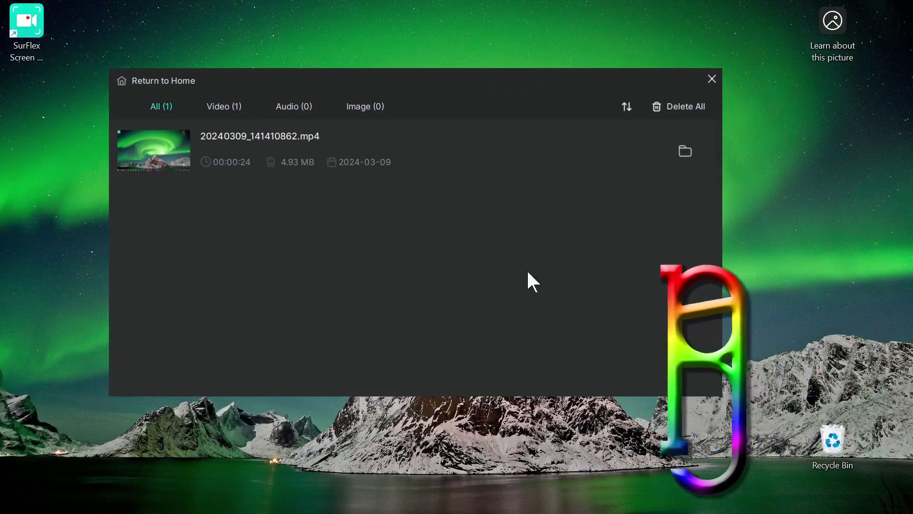
pyautogui.moveTo(557, 77); pyautogui.dragTo(604, 76)
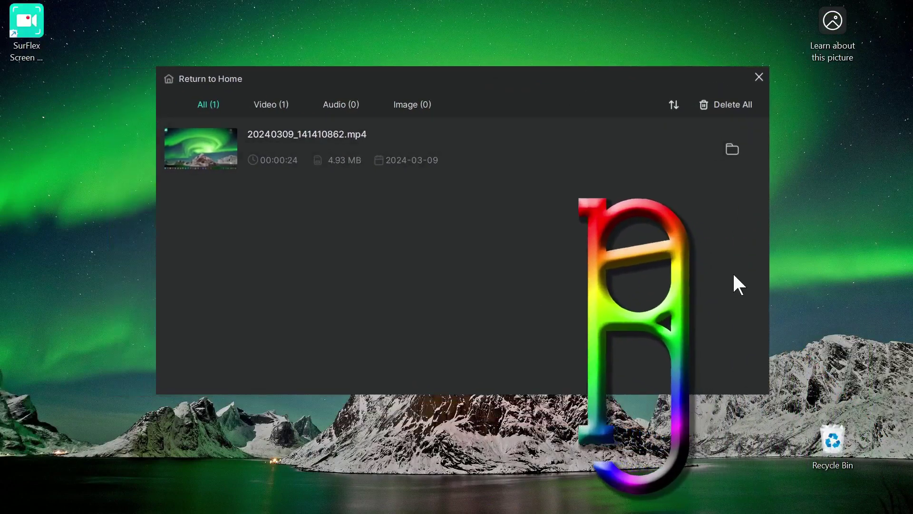